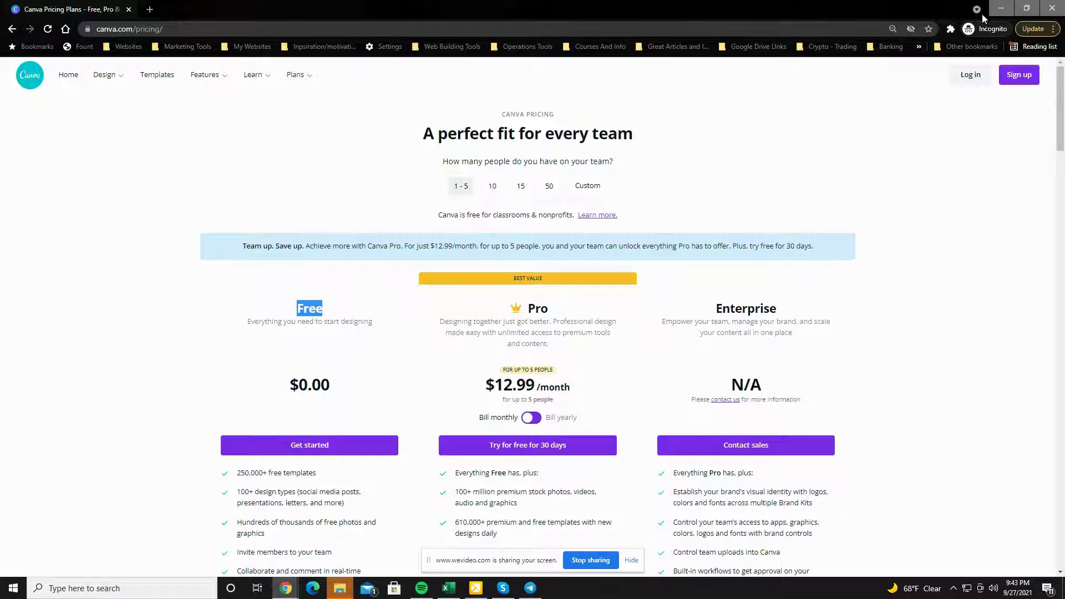
Step: Leave the pricing page and, in the signed-in Canva account, search the design types for "we" and create a blank Website design
{"action": "left_click", "coordinate": [1001, 8]}
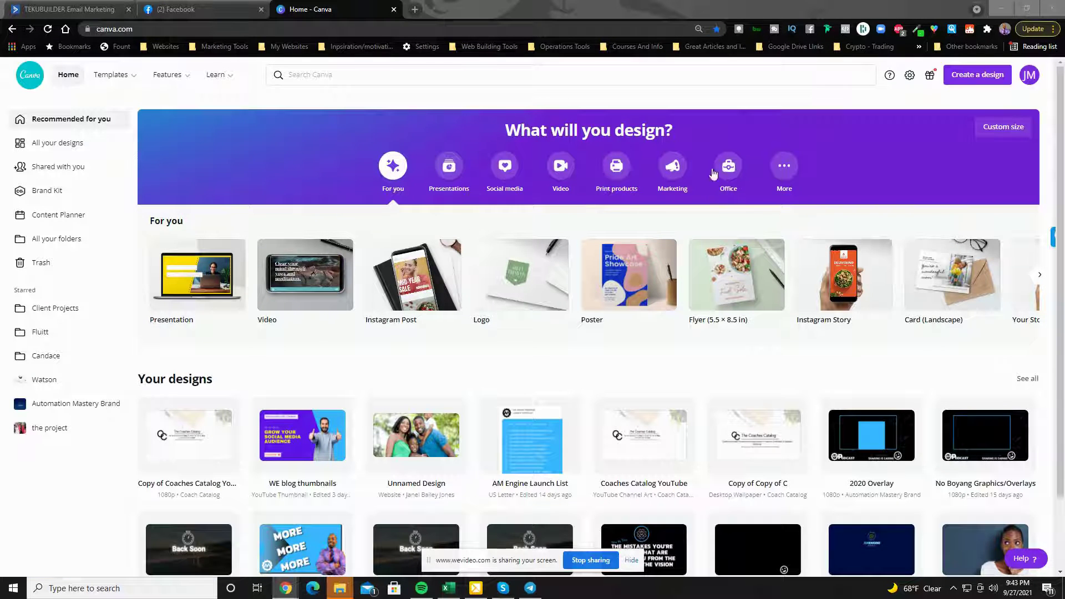
{"action": "left_click", "coordinate": [990, 84]}
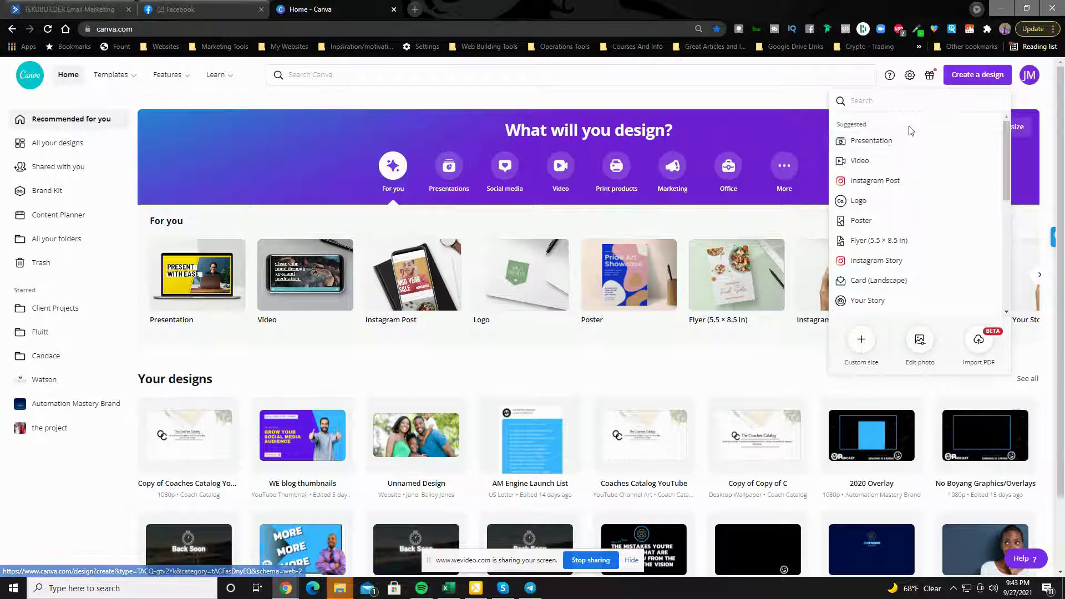
{"action": "type", "text": "we"}
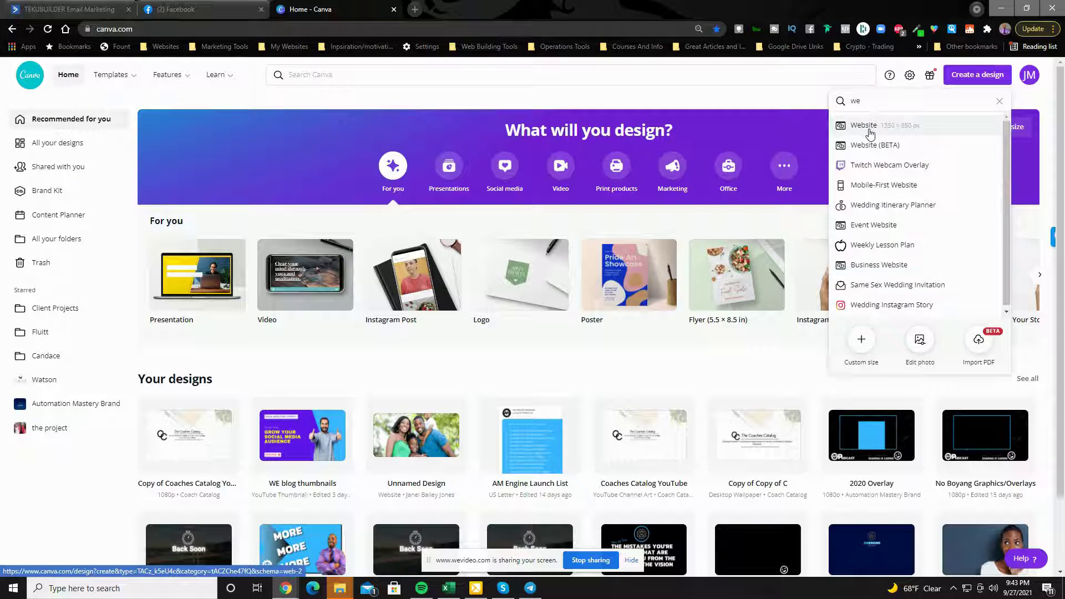
{"action": "left_click", "coordinate": [869, 131]}
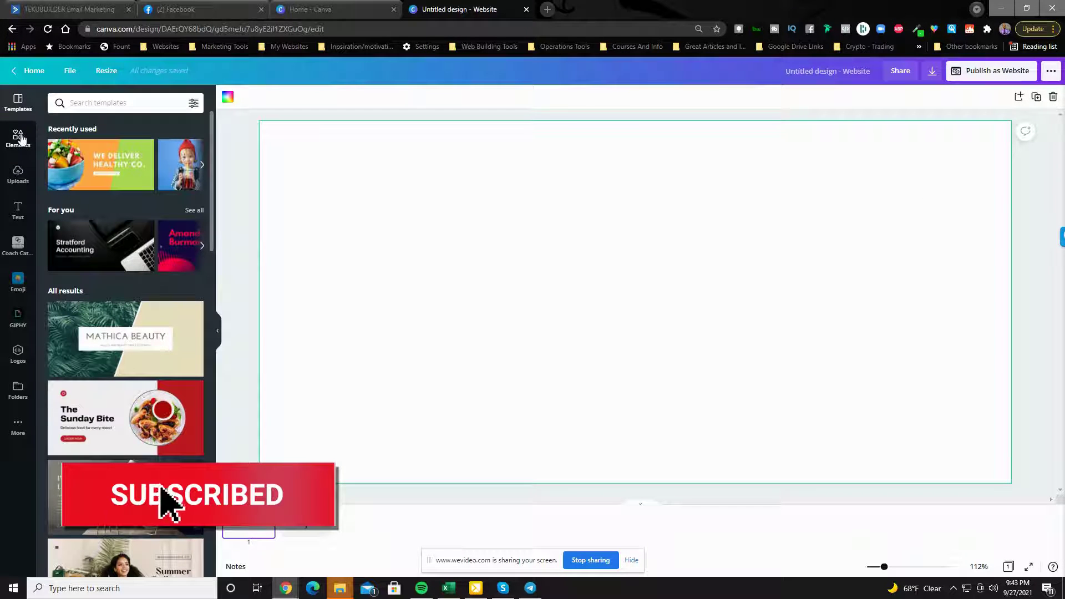
Step: Apply all 5 pages of the Black Flat & Minimalist Accounting Business Website template to the design
{"action": "mouse_move", "coordinate": [144, 233]}
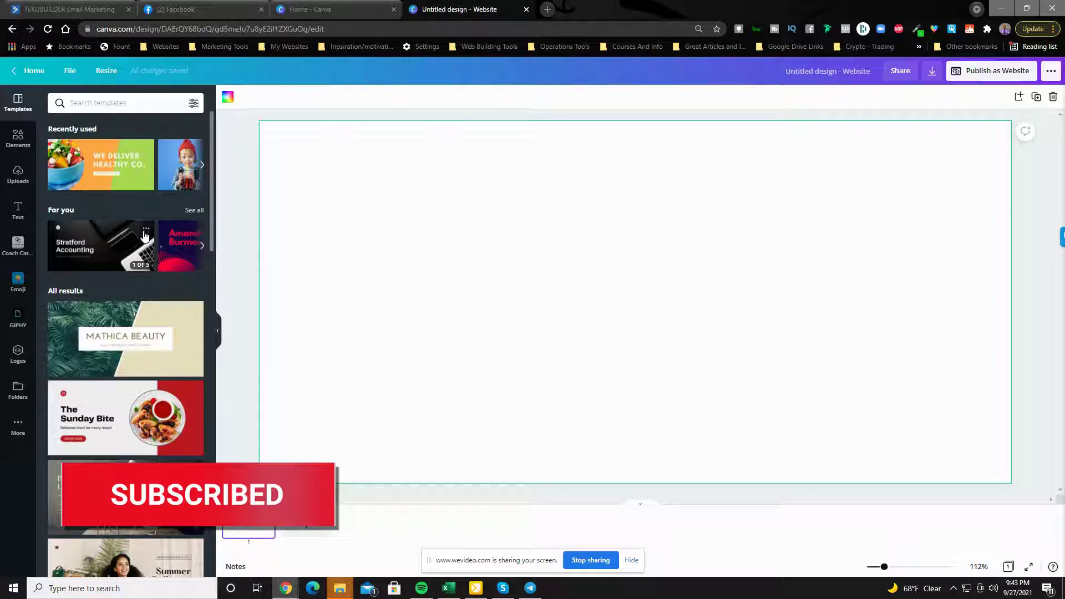
{"action": "scroll", "coordinate": [145, 235], "scroll_direction": "down", "scroll_amount": 3}
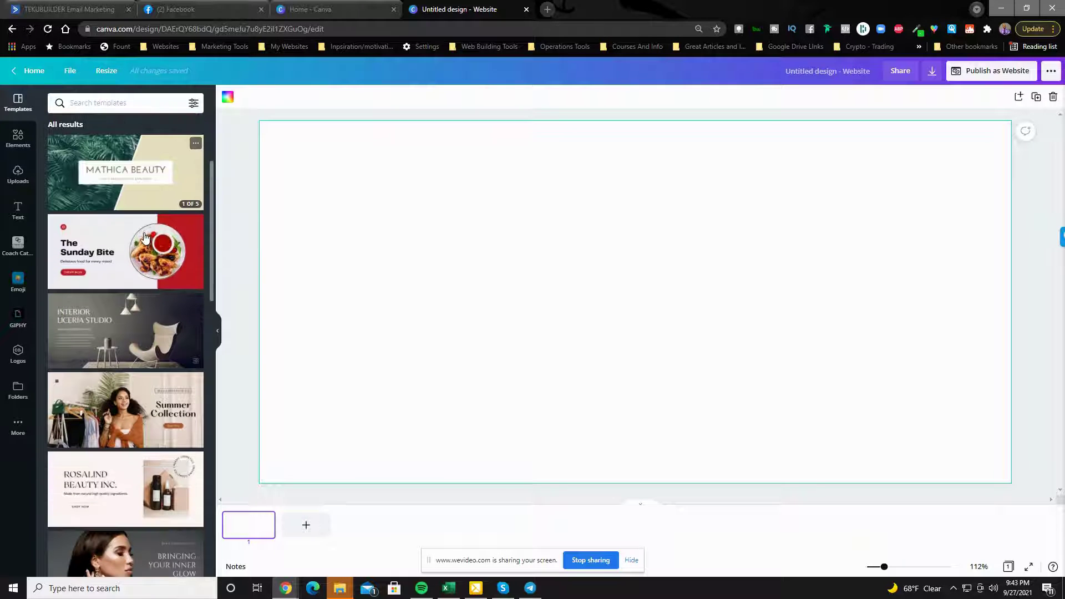
{"action": "scroll", "coordinate": [144, 240], "scroll_direction": "down", "scroll_amount": 2}
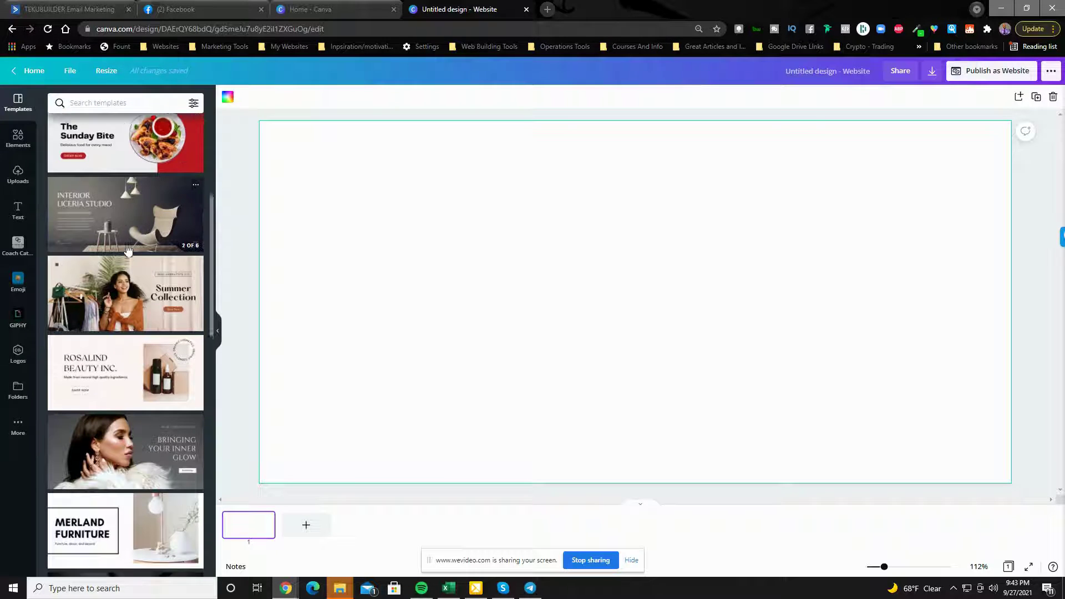
{"action": "scroll", "coordinate": [185, 308], "scroll_direction": "down", "scroll_amount": 3}
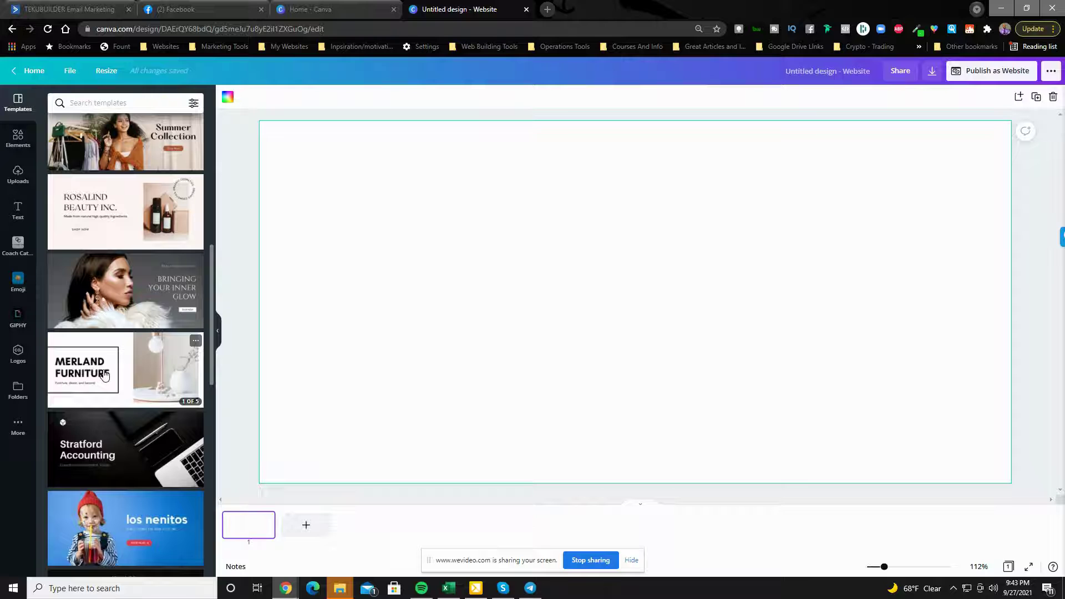
{"action": "scroll", "coordinate": [132, 354], "scroll_direction": "down", "scroll_amount": 2}
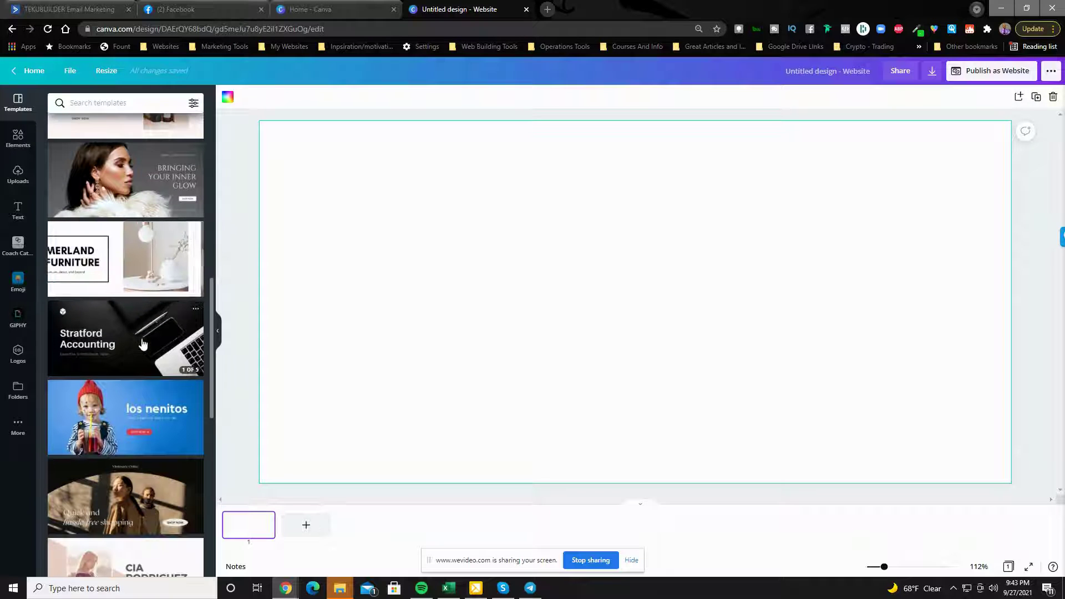
{"action": "left_click", "coordinate": [107, 346]}
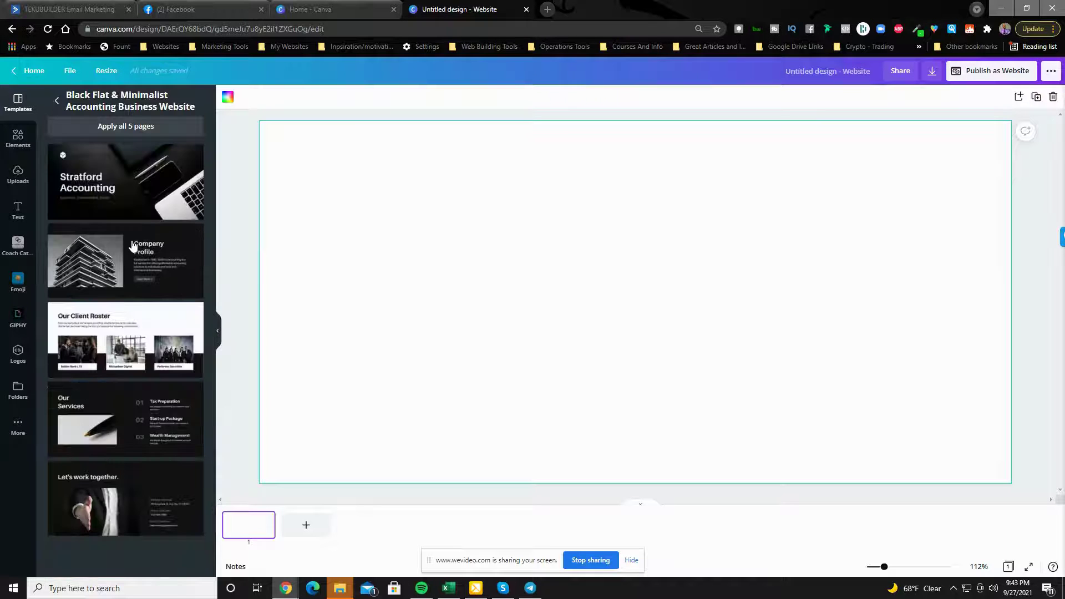
{"action": "left_click", "coordinate": [125, 127]}
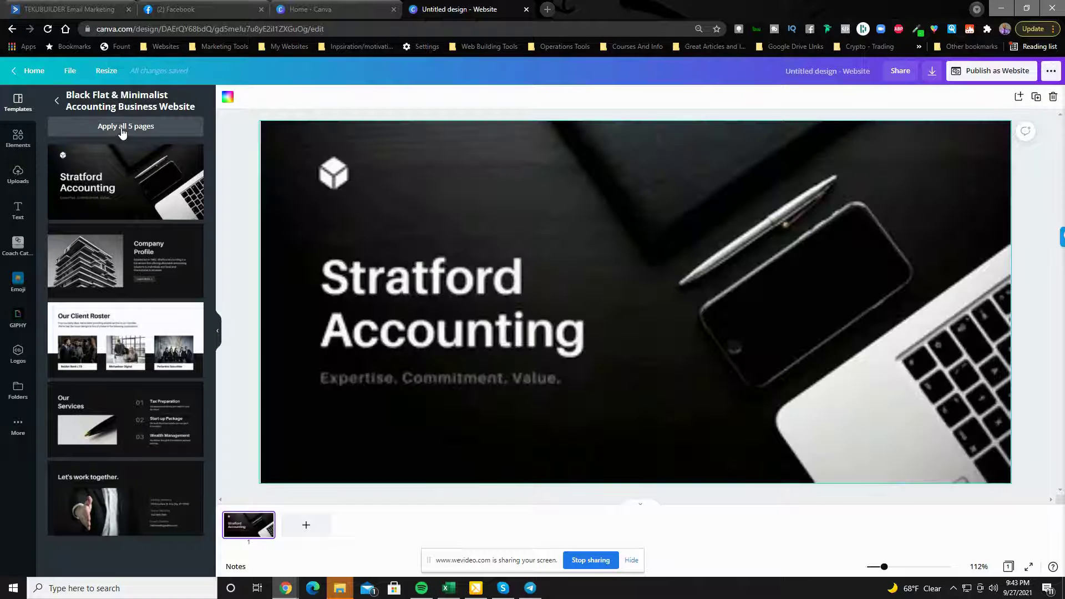
Step: Replace the word "Stratford" in the cover page heading with "Morgan", keeping "Accounting" on the second line
{"action": "double_click", "coordinate": [459, 285]}
{"action": "left_click", "coordinate": [458, 283]}
{"action": "double_click", "coordinate": [458, 283]}
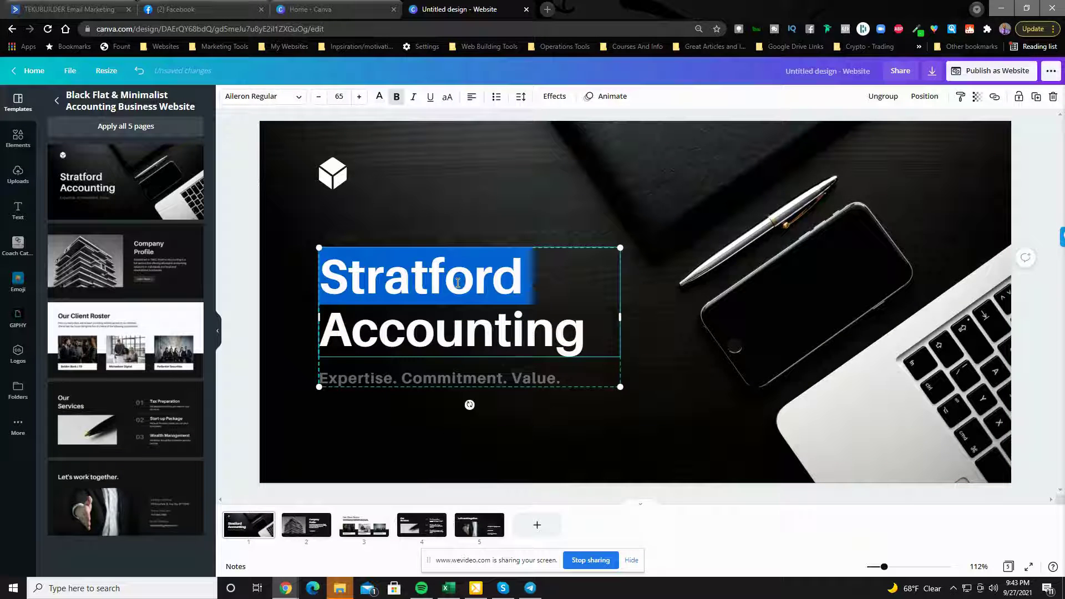
{"action": "type", "text": "Morgan"}
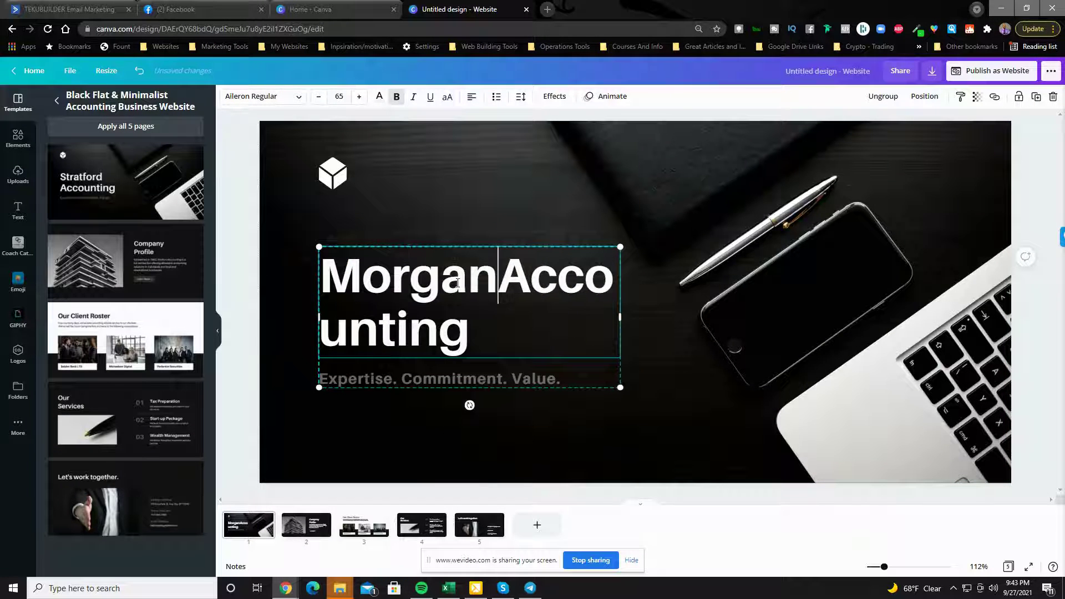
{"action": "double_click", "coordinate": [525, 318]}
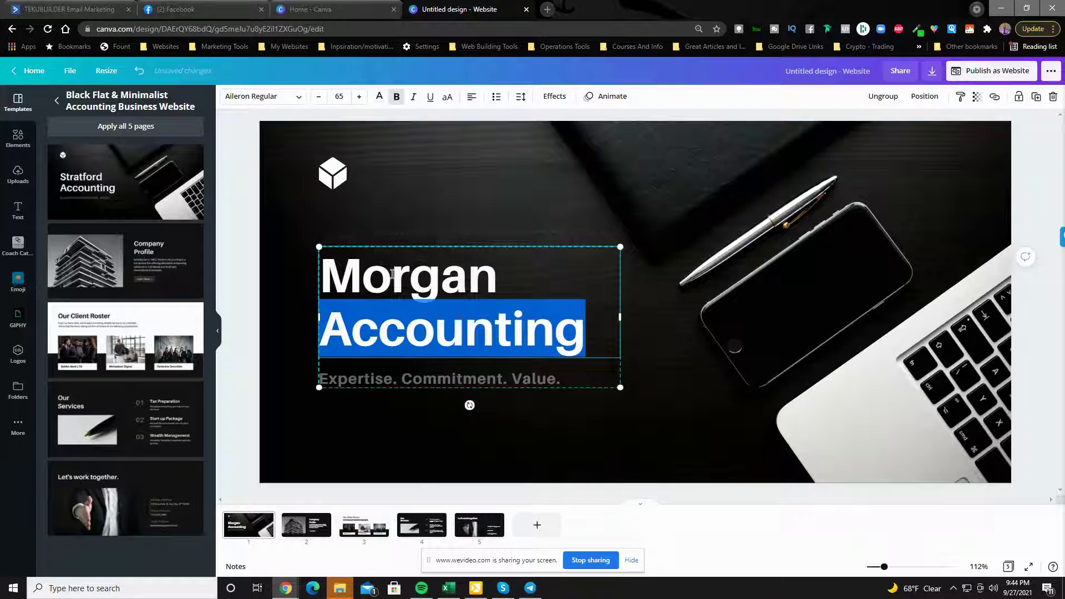
{"action": "double_click", "coordinate": [393, 275]}
{"action": "right_click", "coordinate": [393, 274]}
{"action": "left_click", "coordinate": [392, 273]}
{"action": "double_click", "coordinate": [393, 273]}
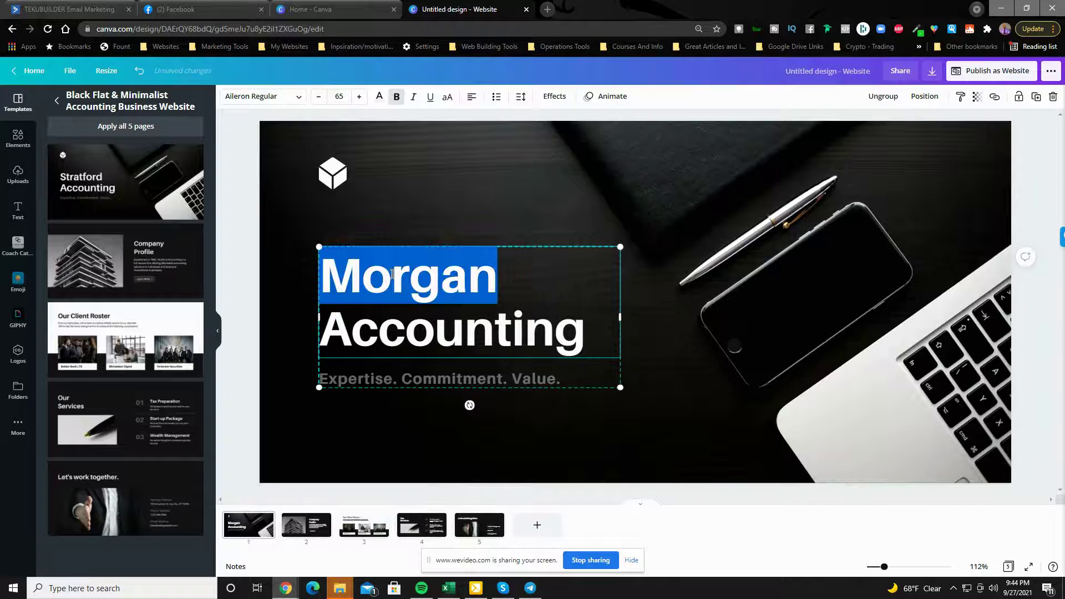
{"action": "double_click", "coordinate": [443, 317]}
{"action": "right_click", "coordinate": [442, 333]}
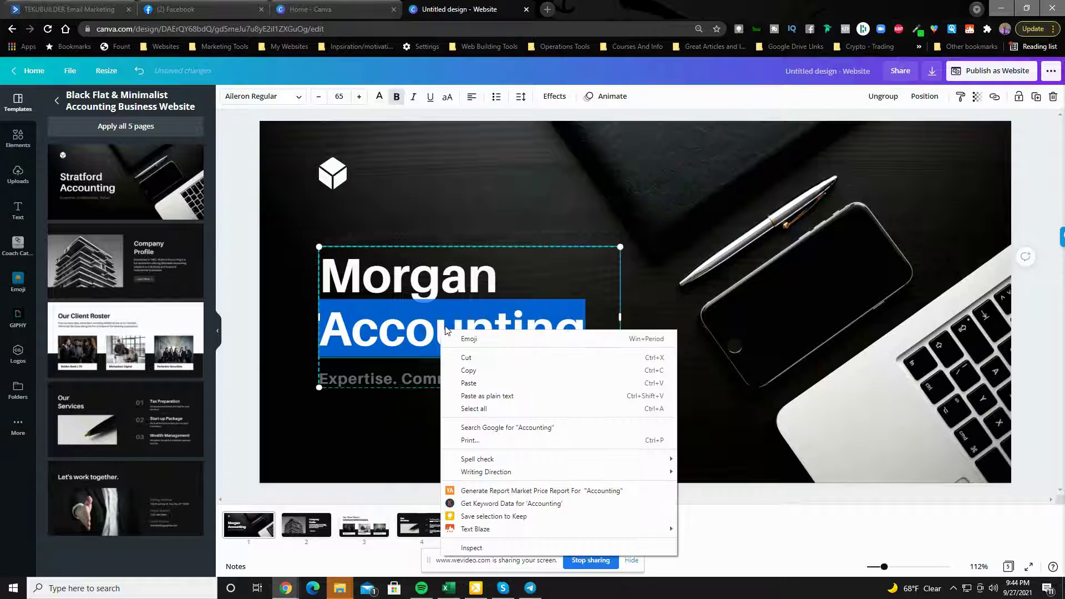
{"action": "left_click", "coordinate": [488, 322]}
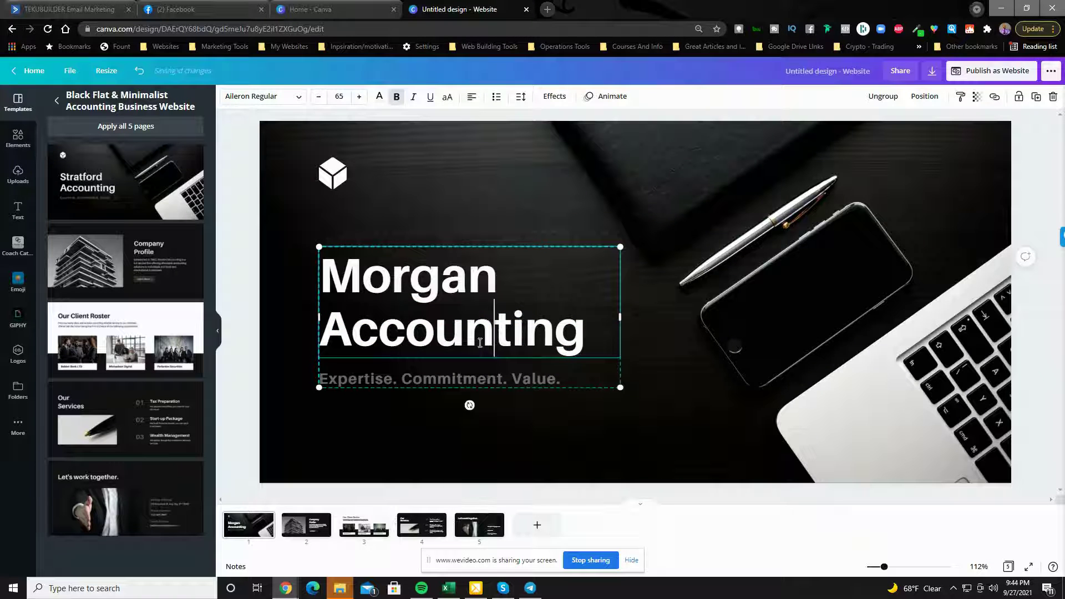
Step: Link the word "Accounting" in the cover heading to page 5 of the design and try going to the linked page
{"action": "double_click", "coordinate": [481, 343]}
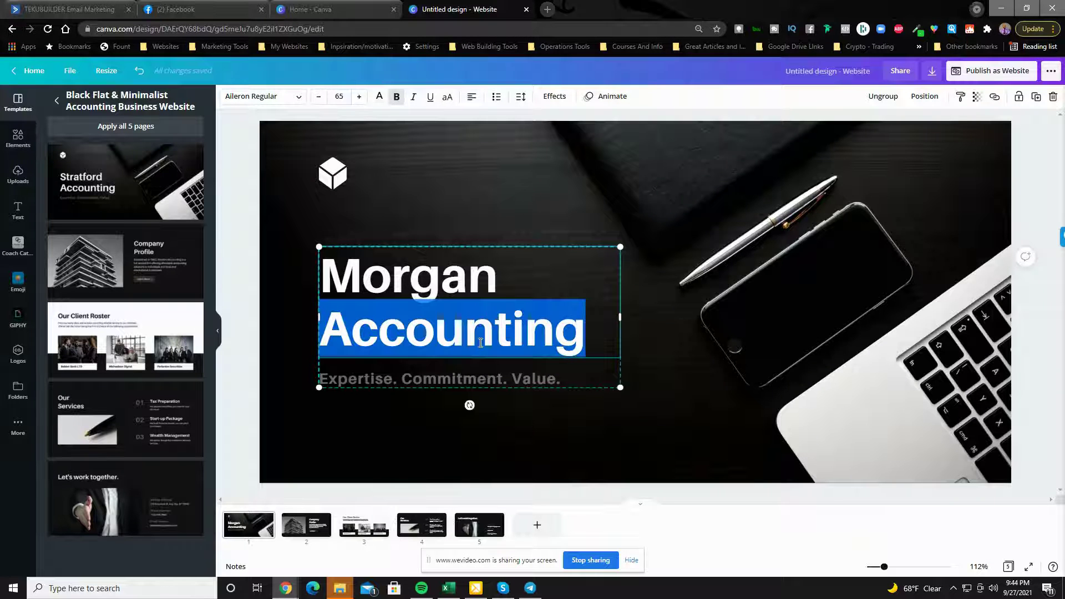
{"action": "left_click", "coordinate": [996, 98]}
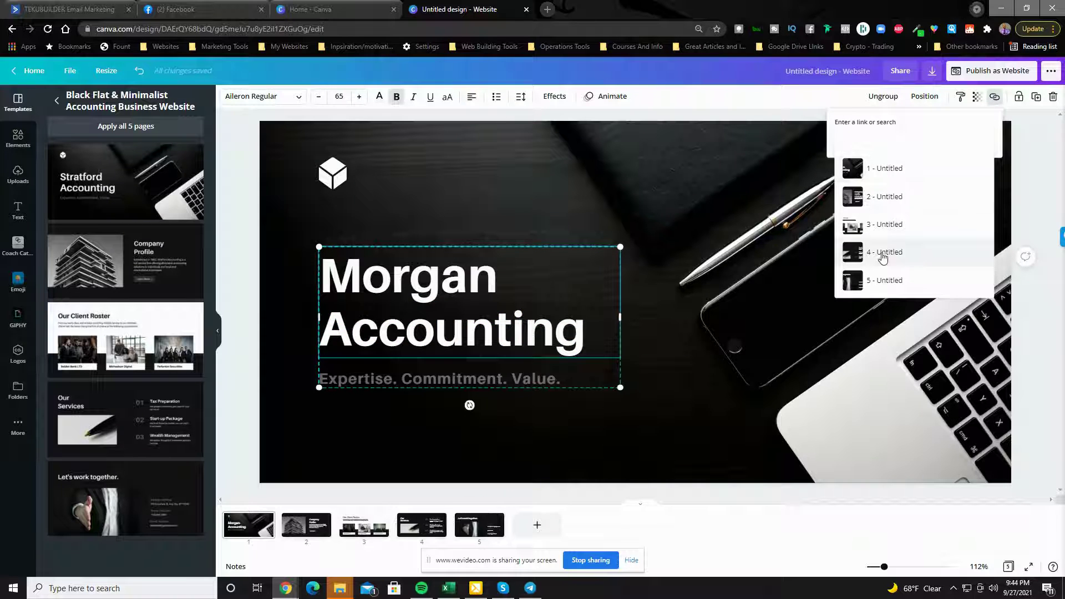
{"action": "left_click", "coordinate": [885, 281]}
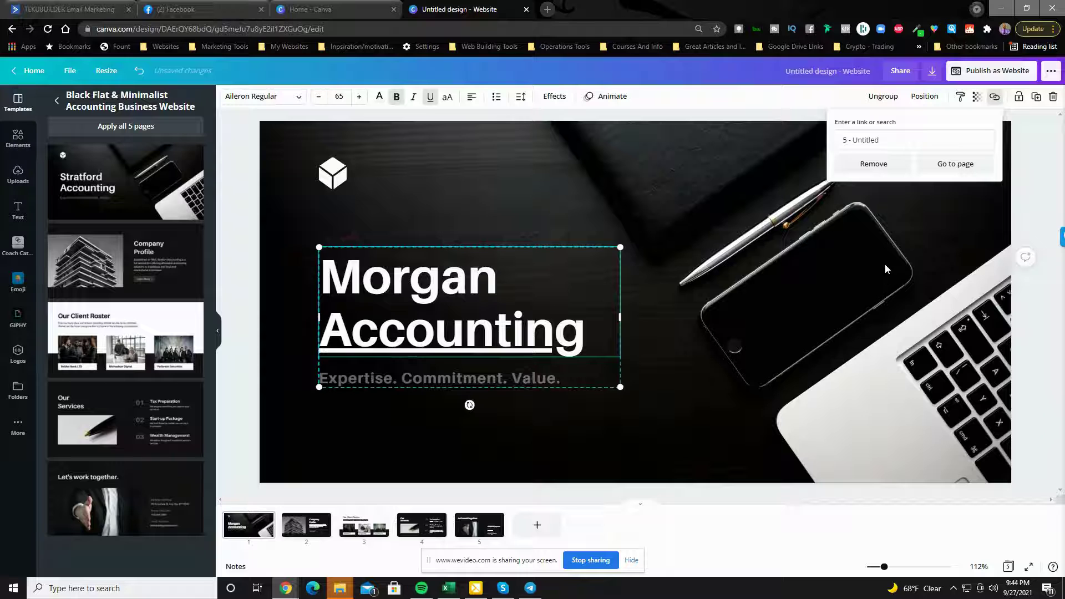
{"action": "left_click", "coordinate": [953, 165]}
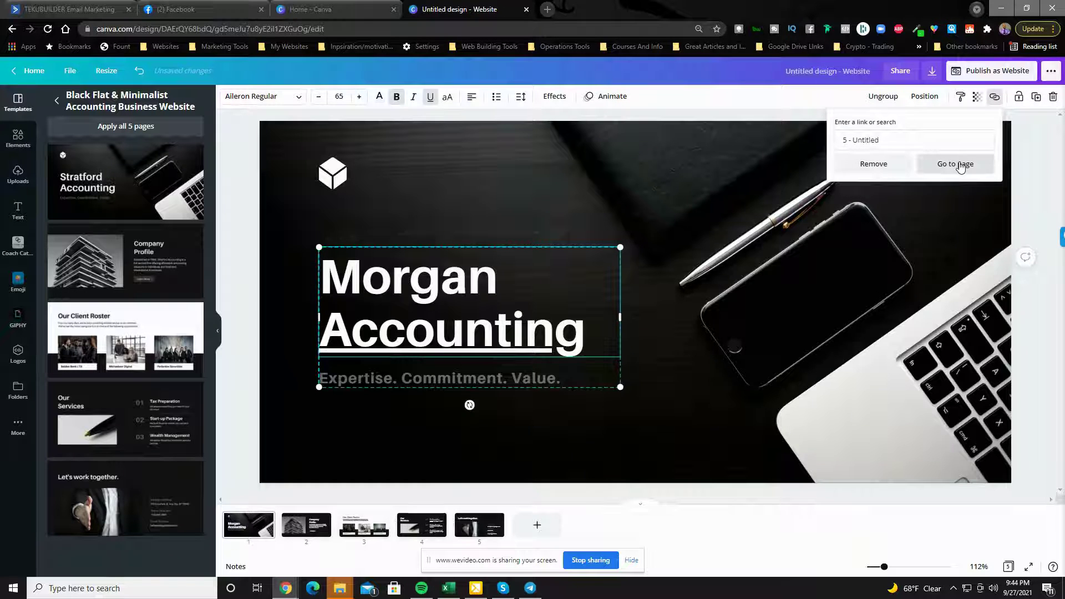
{"action": "left_click", "coordinate": [243, 531]}
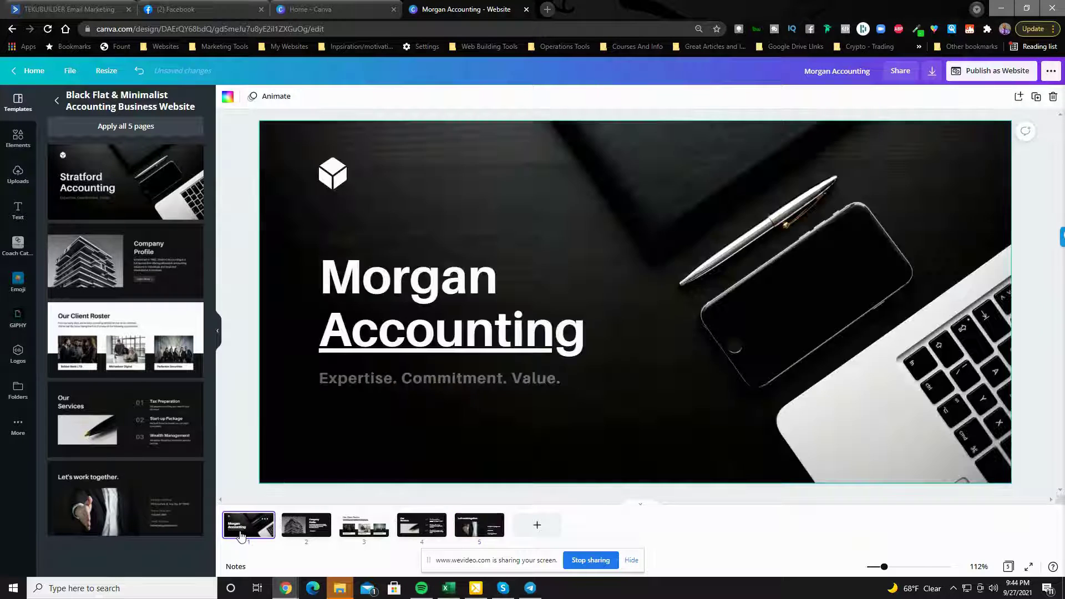
{"action": "left_click", "coordinate": [415, 341]}
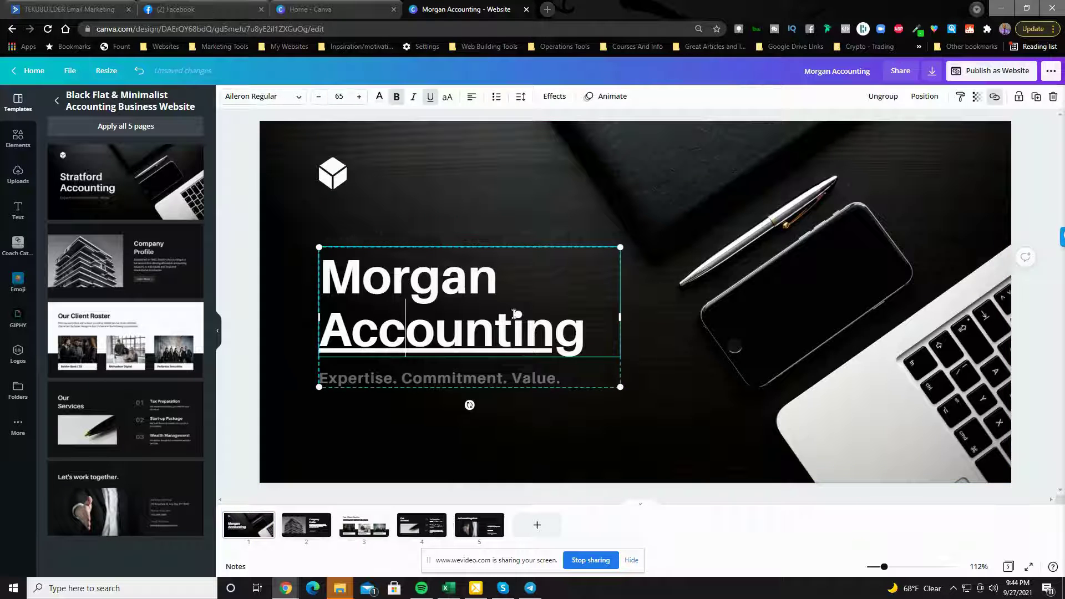
{"action": "left_click", "coordinate": [638, 266]}
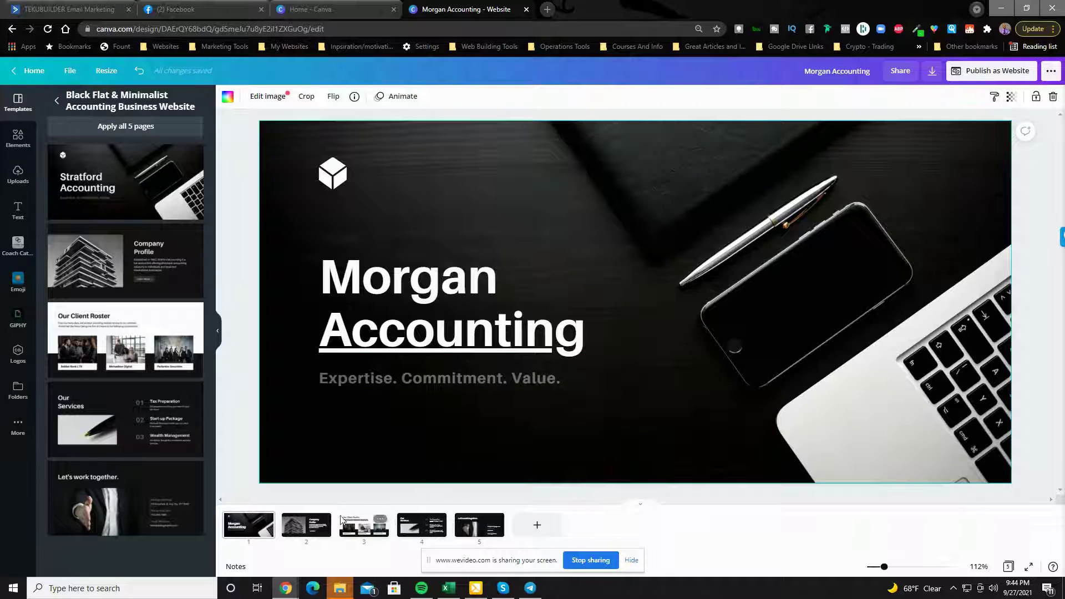
Step: Recolor the black band across the lower part of the Our Client Roster page to the NFB palette's light blue
{"action": "left_click", "coordinate": [323, 520]}
{"action": "left_click", "coordinate": [377, 531]}
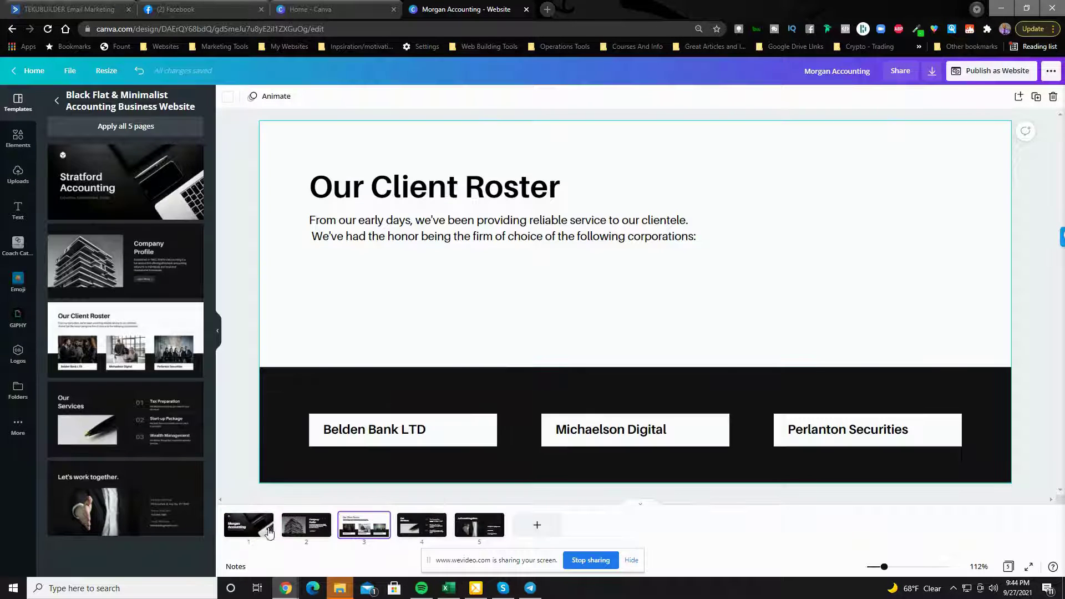
{"action": "left_click", "coordinate": [278, 420]}
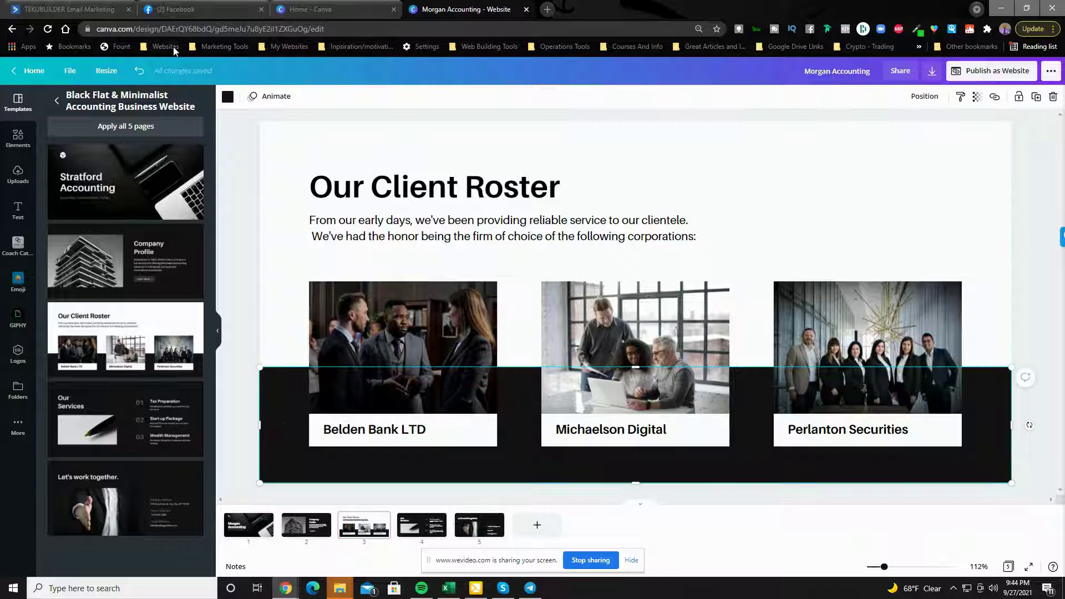
{"action": "left_click", "coordinate": [228, 97]}
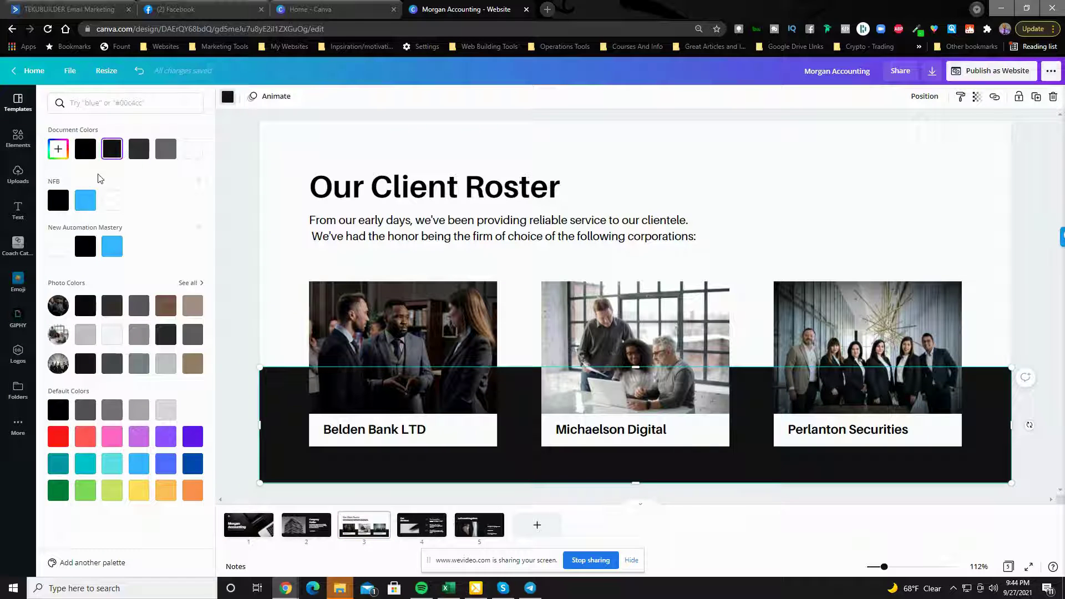
{"action": "left_click", "coordinate": [89, 204]}
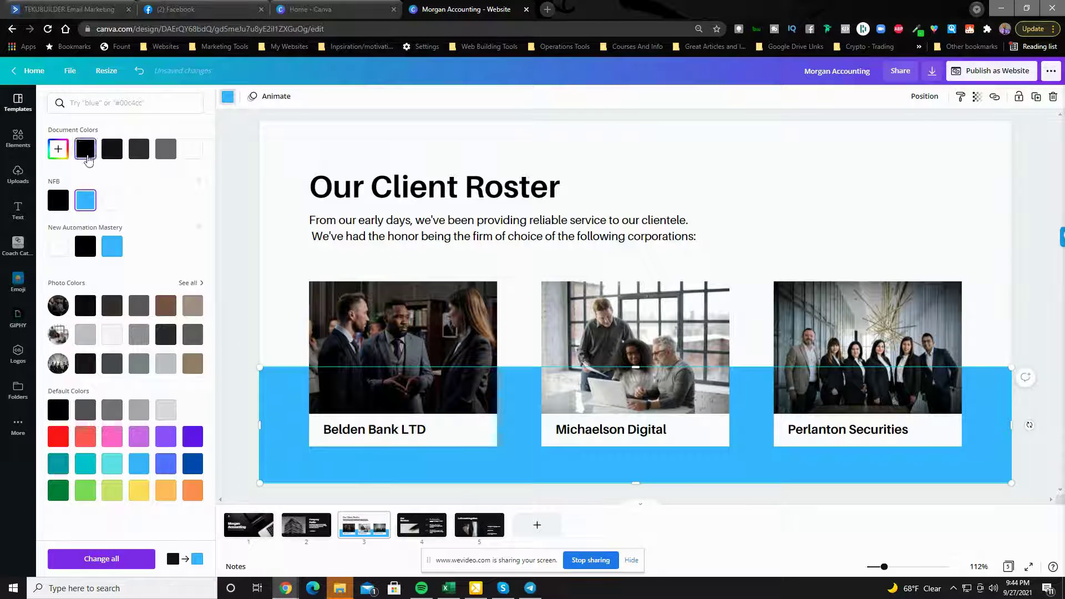
{"action": "left_click", "coordinate": [399, 322]}
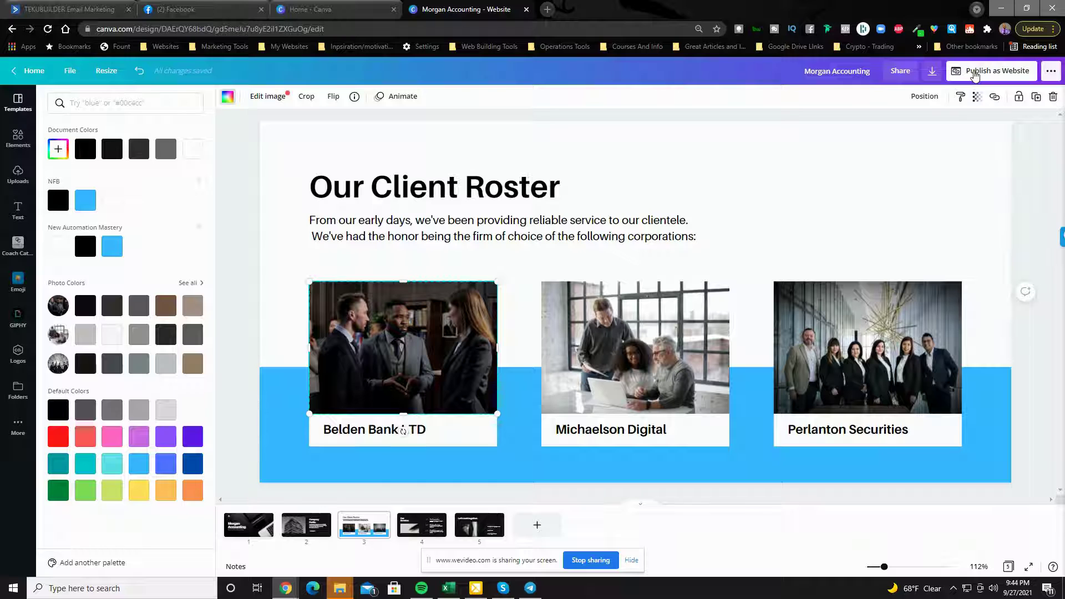
Step: Set the website's web style to Standard in the publishing options and open the website
{"action": "left_click", "coordinate": [976, 74]}
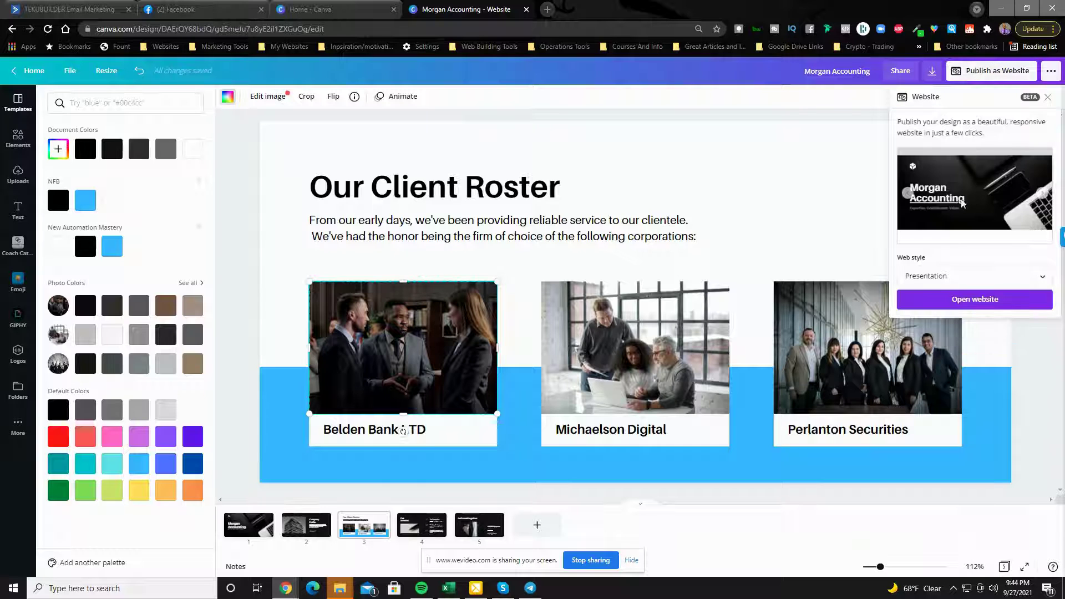
{"action": "left_click", "coordinate": [965, 278]}
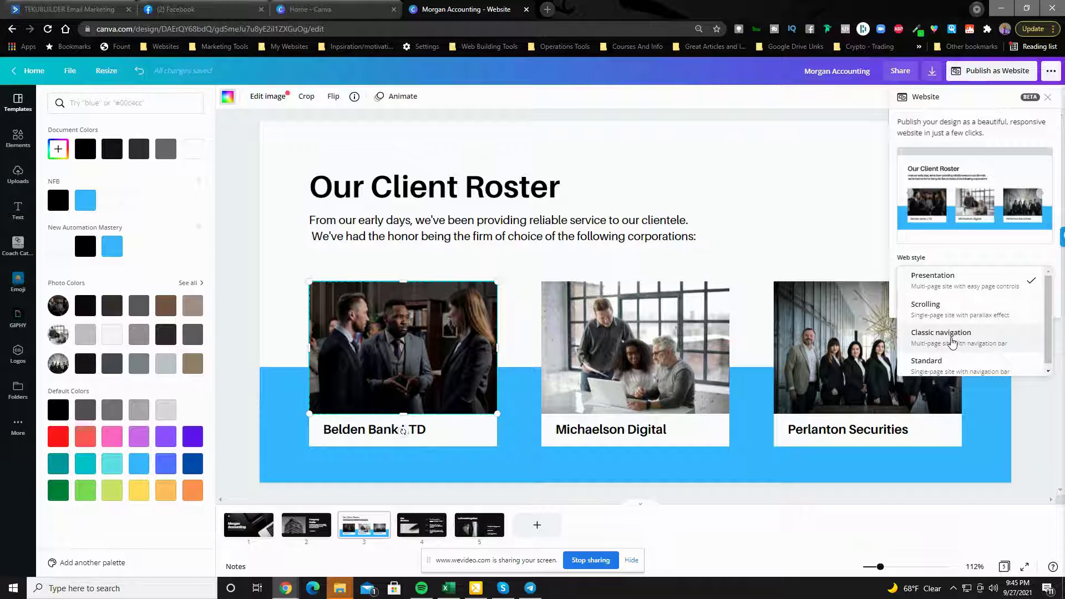
{"action": "scroll", "coordinate": [967, 367], "scroll_direction": "down", "scroll_amount": 1}
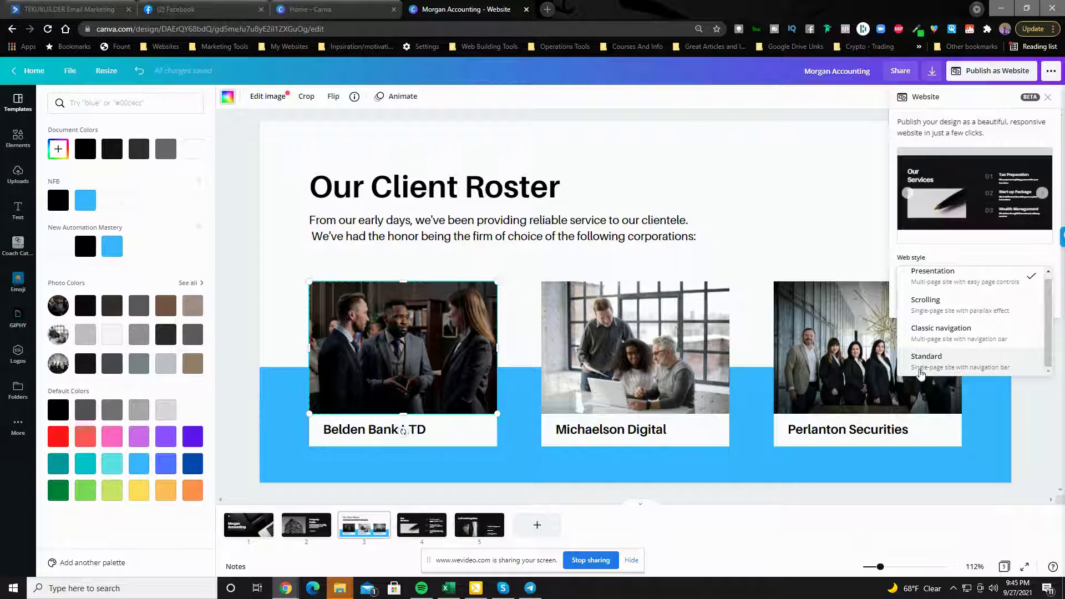
{"action": "left_click", "coordinate": [935, 366]}
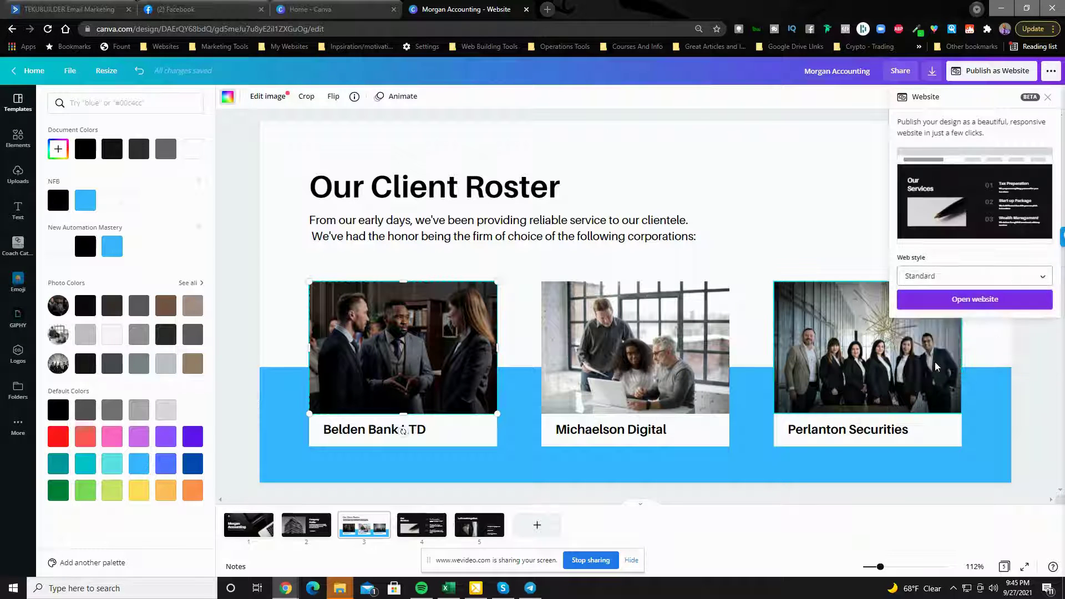
{"action": "left_click", "coordinate": [972, 298]}
Step: Return to the design editor and set the web style to Classic navigation
{"action": "key", "text": "ctrl+shift+Tab"}
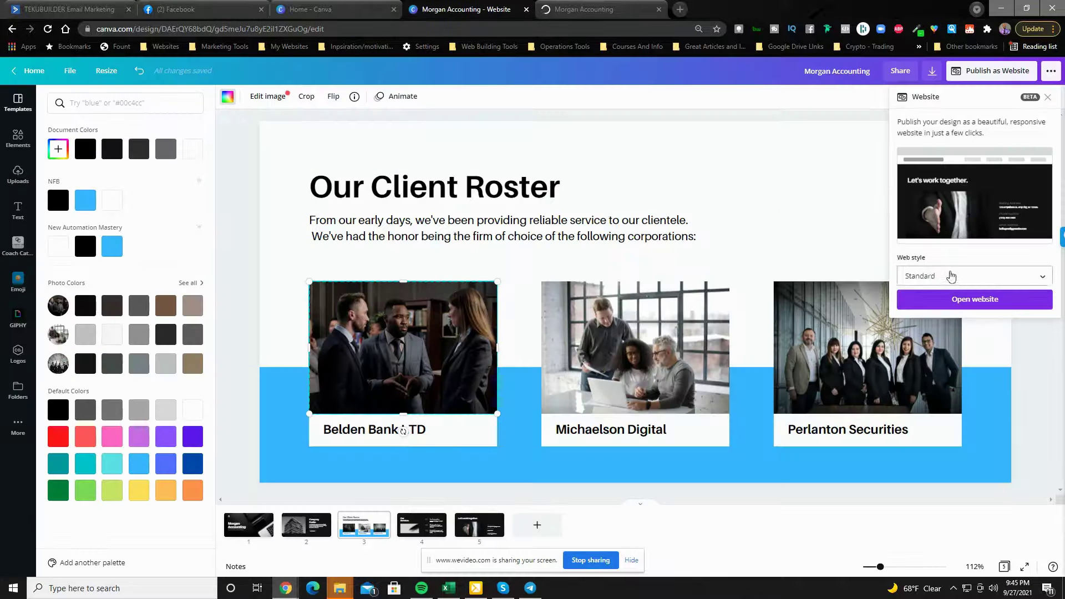
{"action": "left_click", "coordinate": [948, 278]}
{"action": "left_click", "coordinate": [942, 249]}
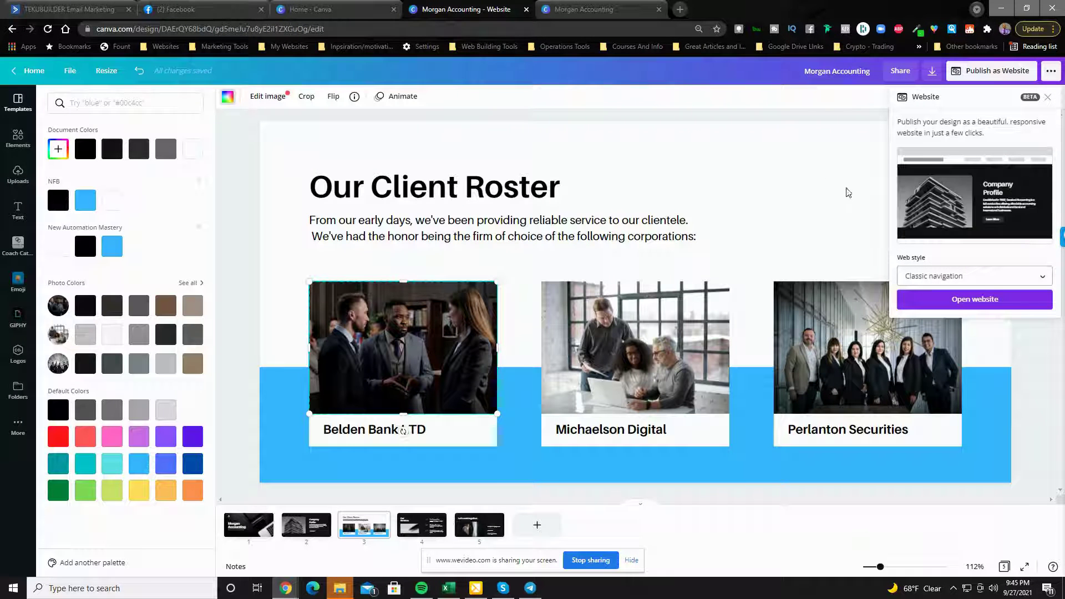
Step: Open the website in the Classic navigation style and return to the design editor
{"action": "left_click", "coordinate": [972, 299]}
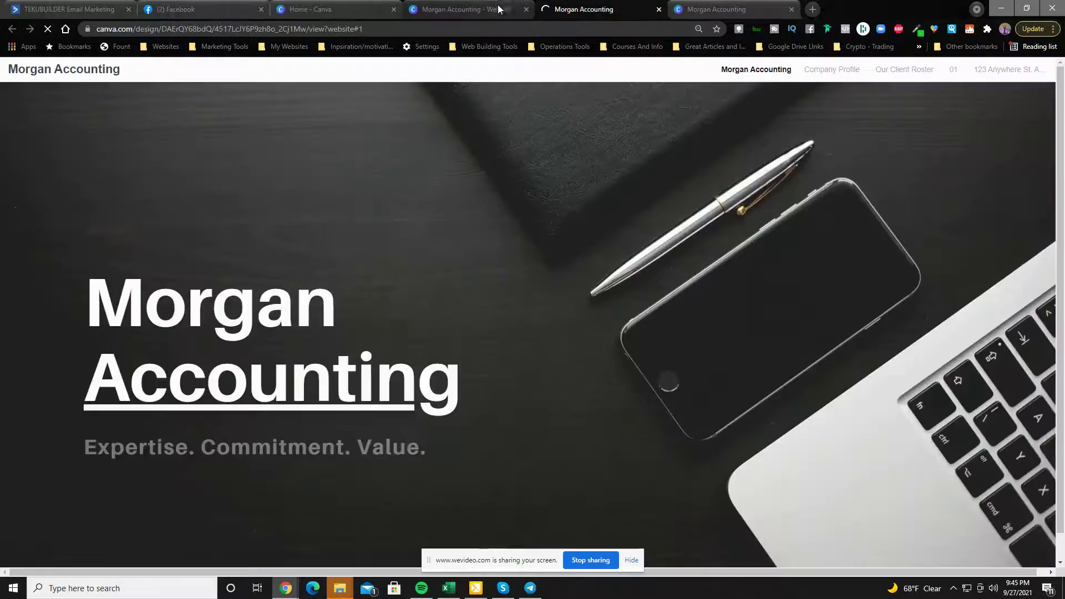
{"action": "key", "text": "ctrl+shift+Tab"}
{"action": "key", "text": "ctrl+shift+Tab"}
Step: Set the web style to Scrolling, open the website and look through its sections down to the contact section
{"action": "left_click", "coordinate": [1043, 277]}
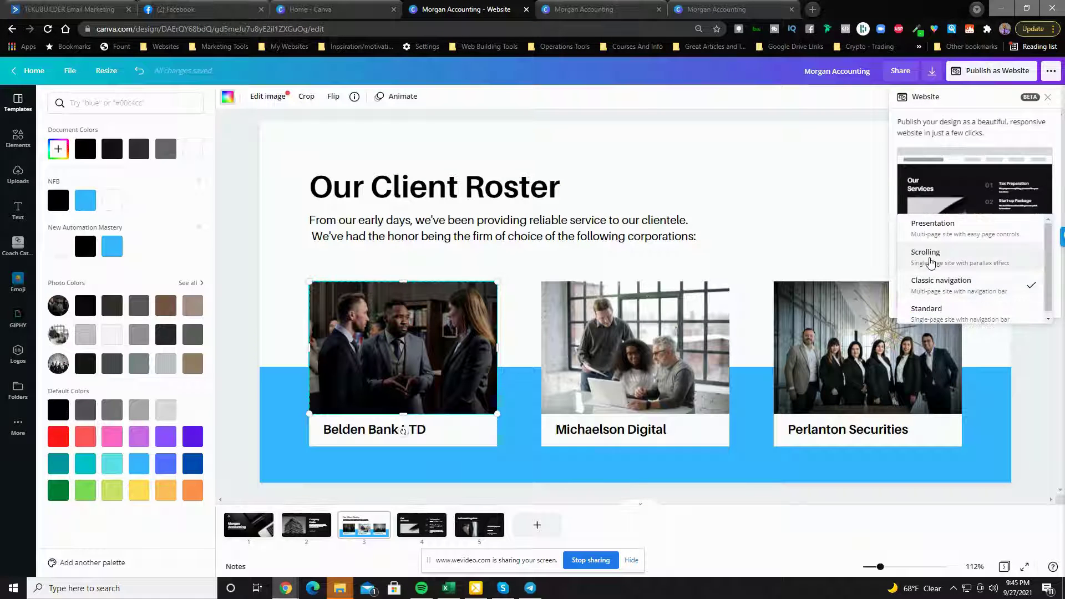
{"action": "left_click", "coordinate": [934, 259]}
{"action": "left_click", "coordinate": [975, 300]}
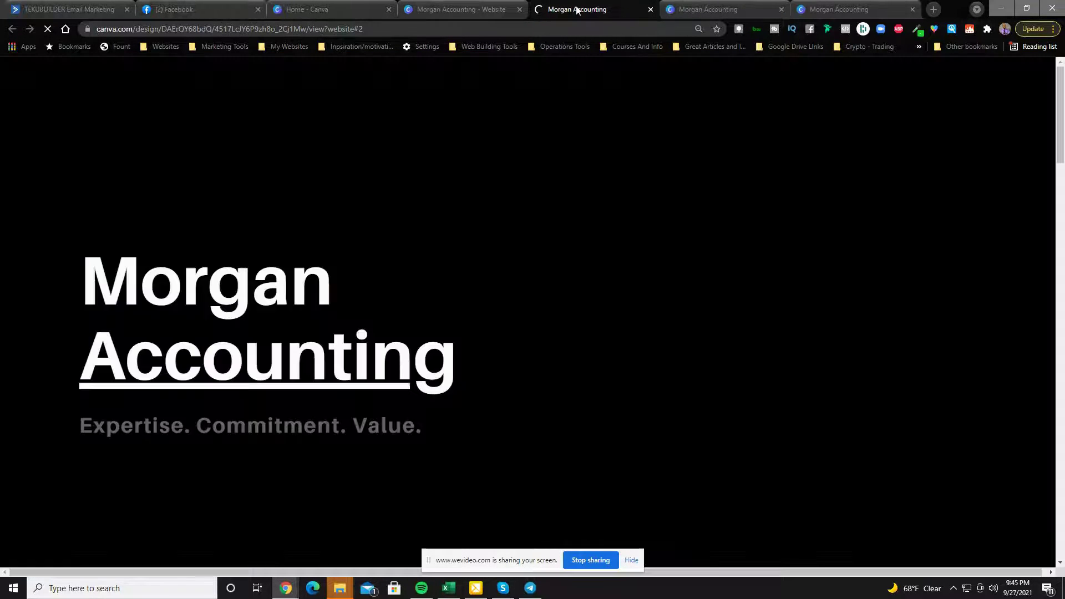
{"action": "scroll", "coordinate": [601, 251], "scroll_direction": "down", "scroll_amount": 3}
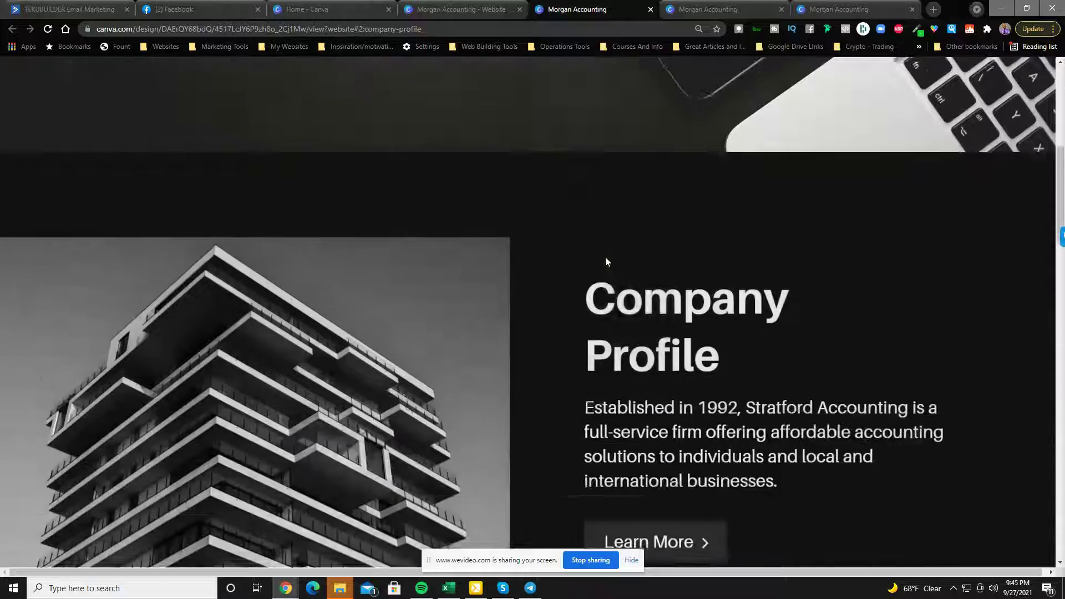
{"action": "scroll", "coordinate": [610, 266], "scroll_direction": "down", "scroll_amount": 10}
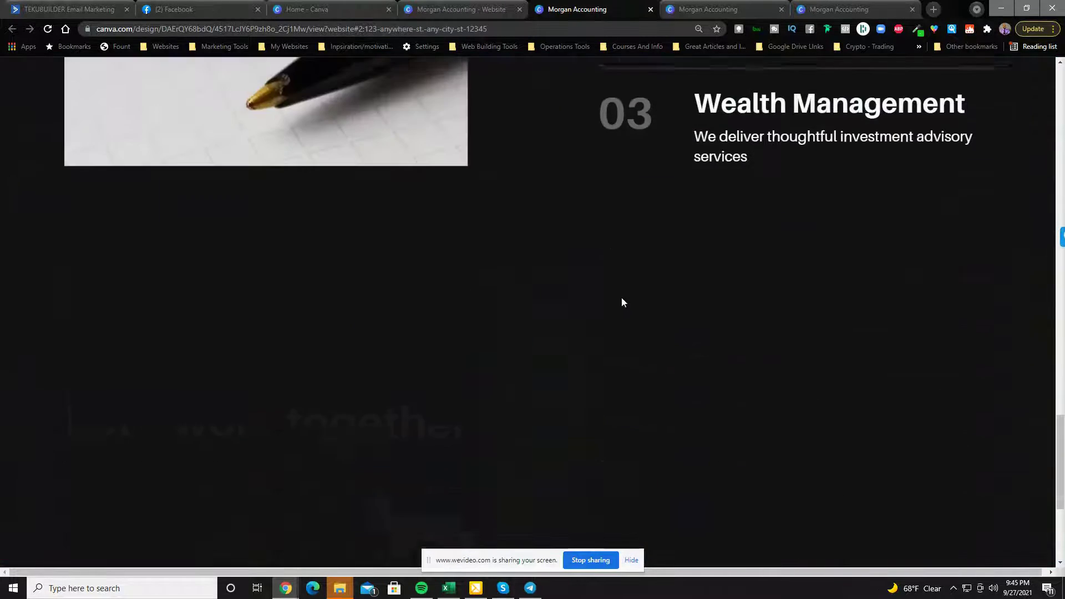
Step: Browse the Classic navigation website through its Company Profile, Our Client Roster and contact pages
{"action": "left_click", "coordinate": [713, 9]}
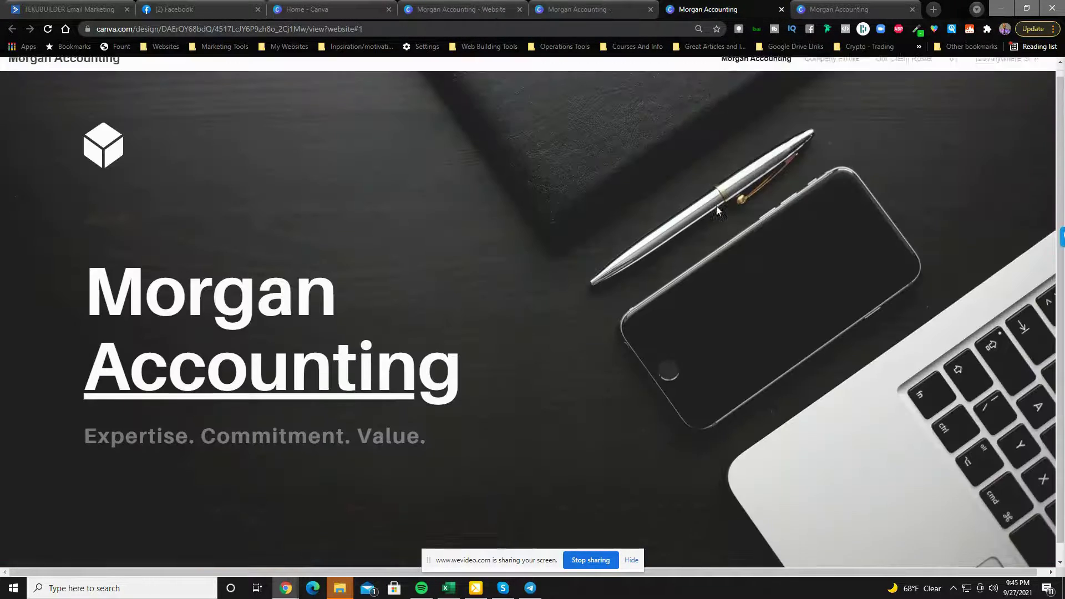
{"action": "scroll", "coordinate": [715, 222], "scroll_direction": "up", "scroll_amount": 1}
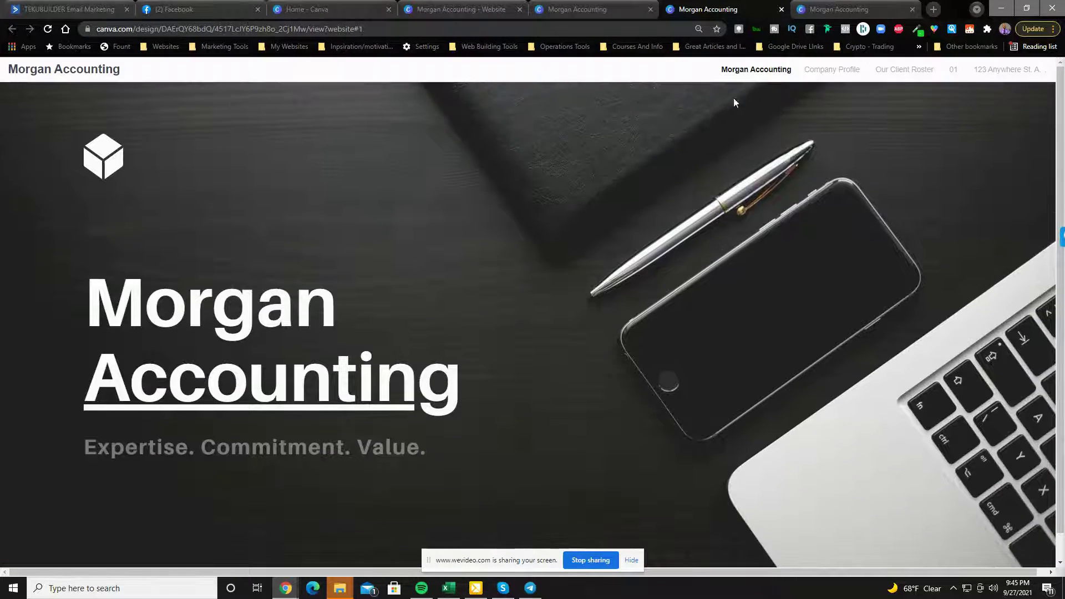
{"action": "left_click", "coordinate": [835, 70]}
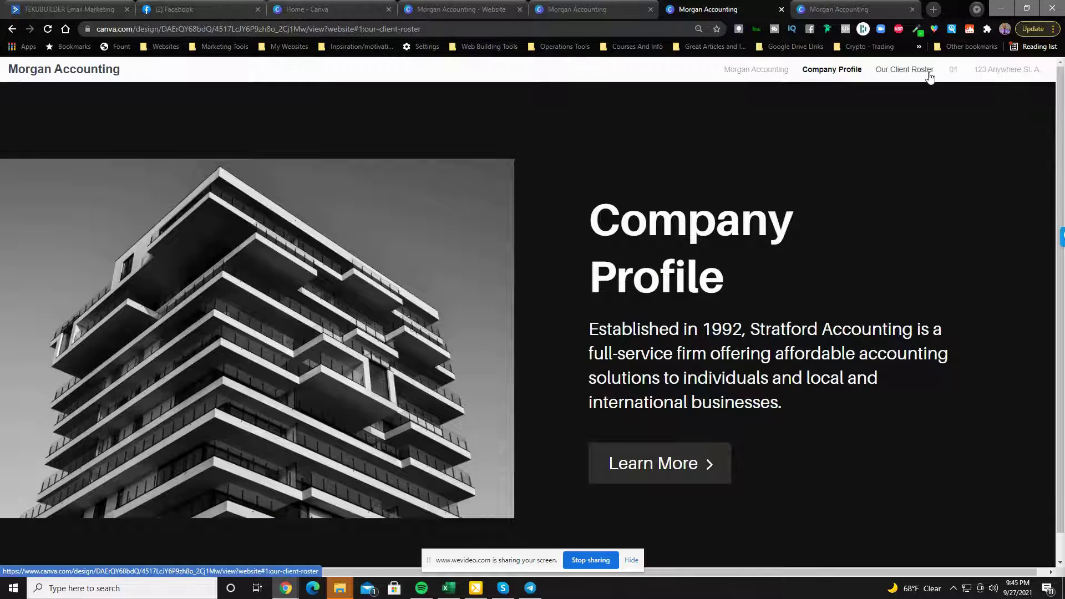
{"action": "left_click", "coordinate": [904, 69]}
{"action": "left_click", "coordinate": [998, 70]}
Step: Browse the Standard website's Company Profile, Our Client Roster and contact sections, and go back to its Morgan Accounting cover
{"action": "left_click", "coordinate": [839, 9]}
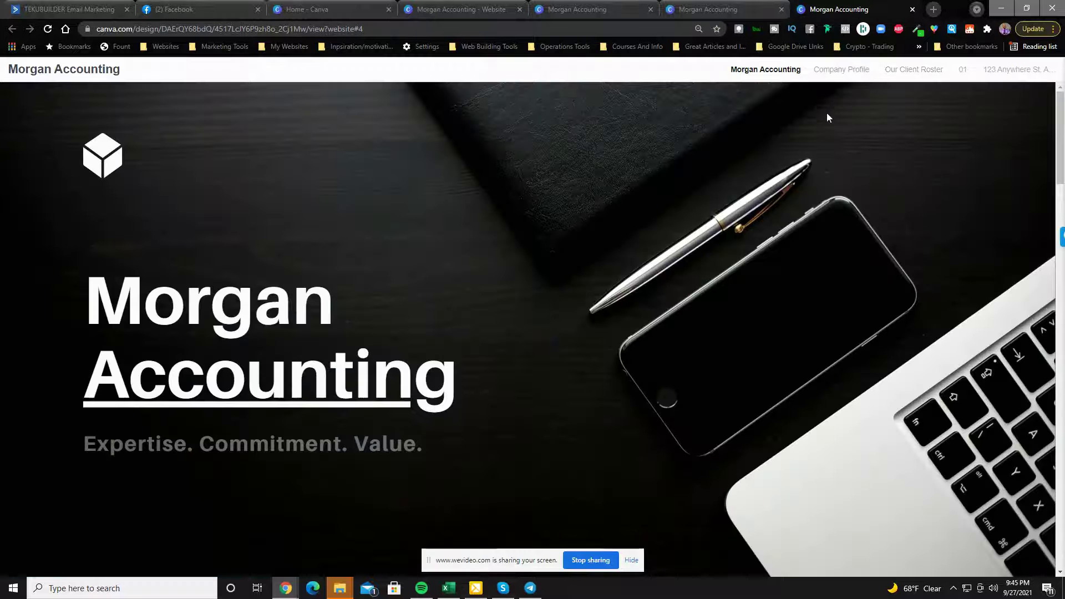
{"action": "left_click", "coordinate": [832, 71]}
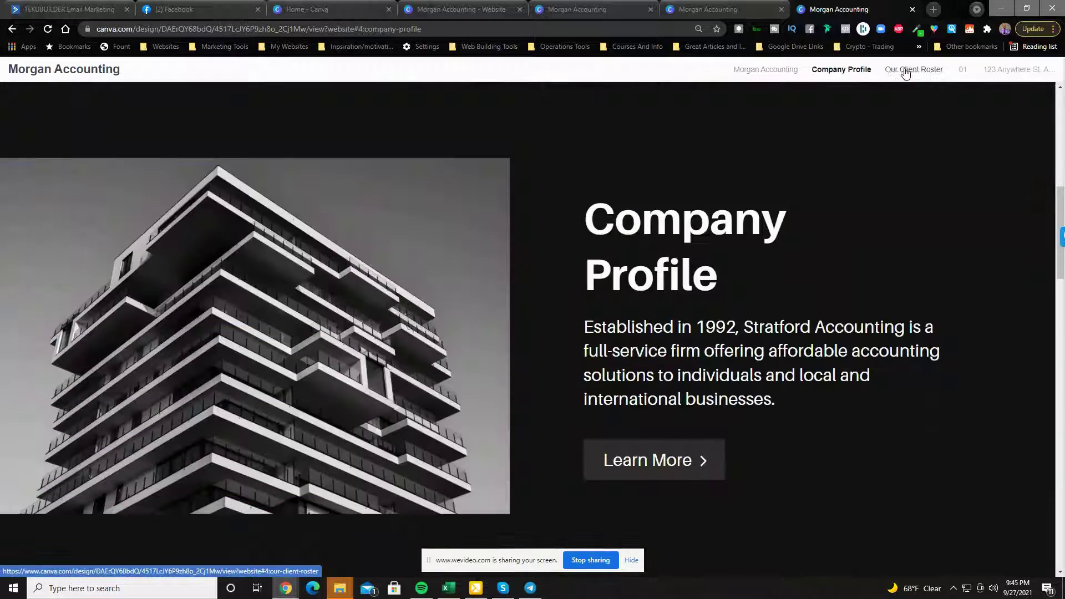
{"action": "left_click", "coordinate": [909, 69]}
{"action": "left_click", "coordinate": [1020, 69]}
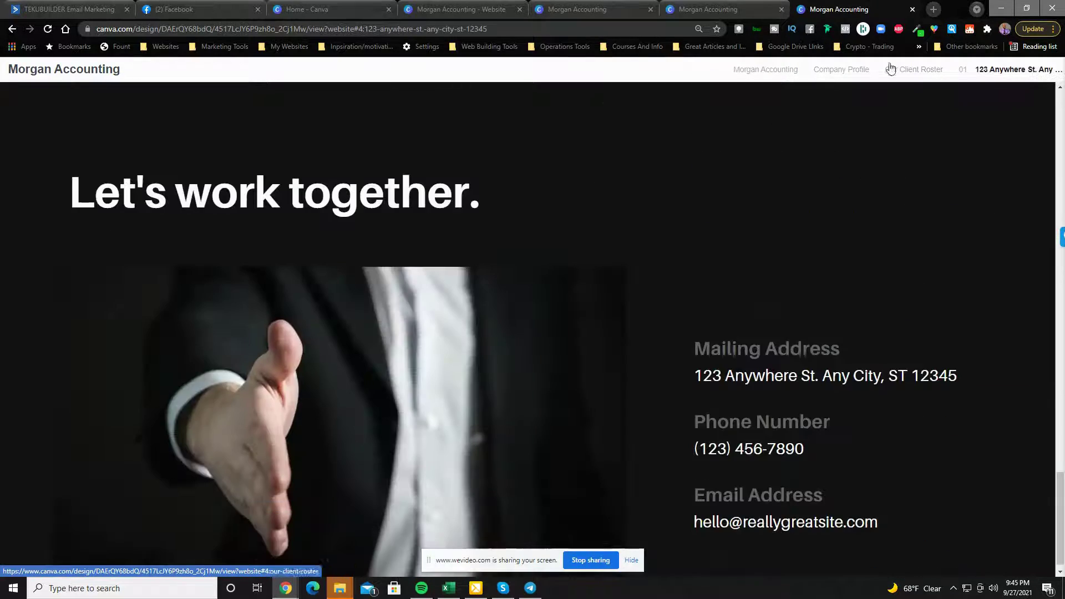
{"action": "left_click", "coordinate": [767, 69]}
Step: Return to the design editor, set the web style to Presentation and open the website
{"action": "left_click", "coordinate": [715, 9]}
{"action": "left_click", "coordinate": [610, 9]}
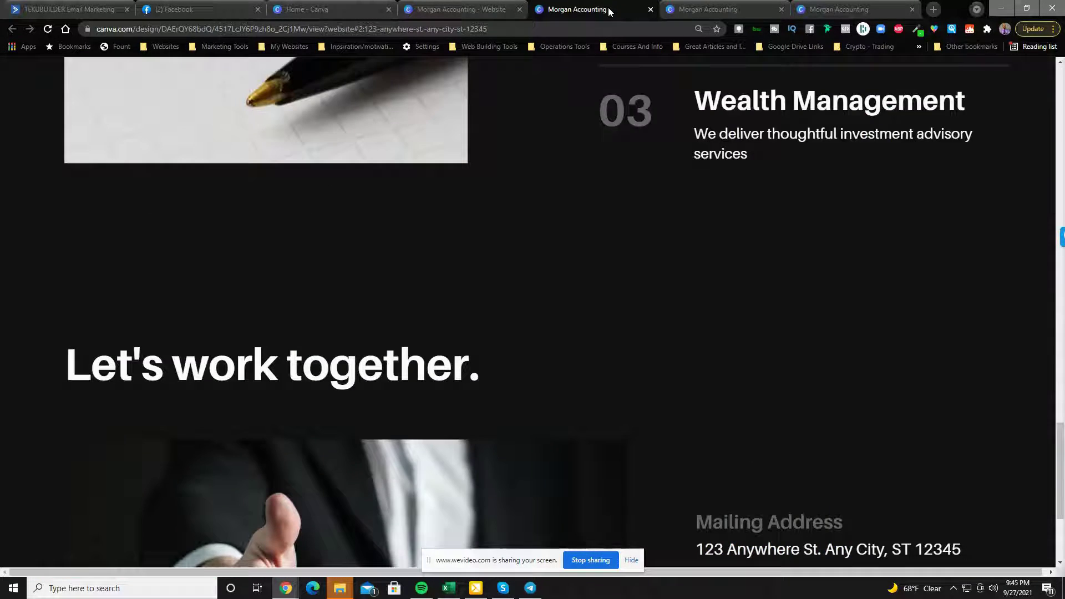
{"action": "left_click", "coordinate": [468, 10]}
{"action": "left_click", "coordinate": [950, 279]}
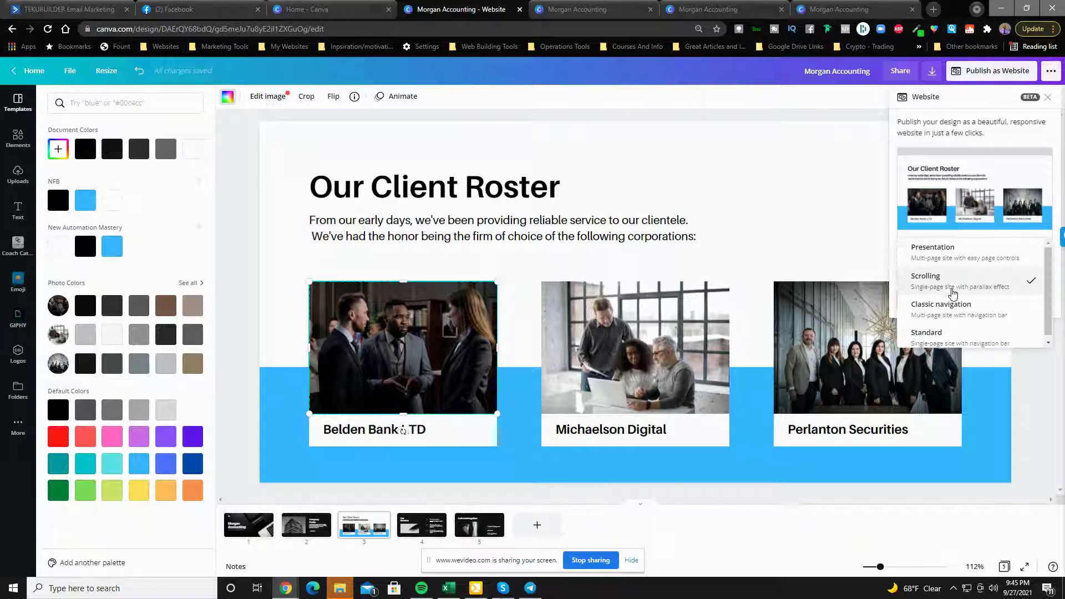
{"action": "left_click", "coordinate": [938, 251]}
{"action": "left_click", "coordinate": [934, 298]}
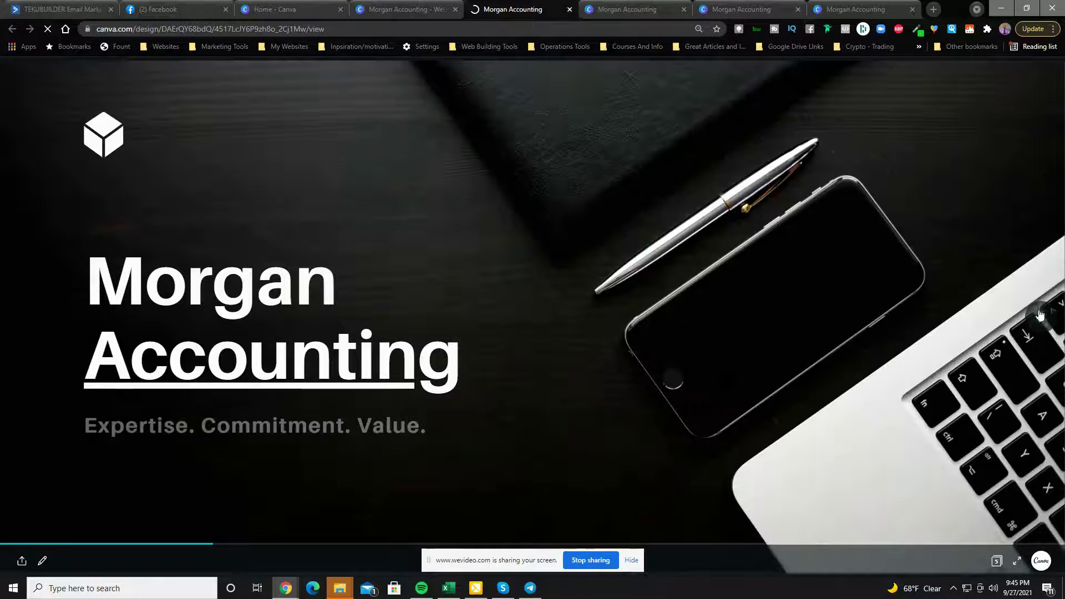
Step: Page through the Presentation website to its last page and return to the design editor
{"action": "left_click", "coordinate": [1041, 317]}
{"action": "left_click", "coordinate": [1040, 317]}
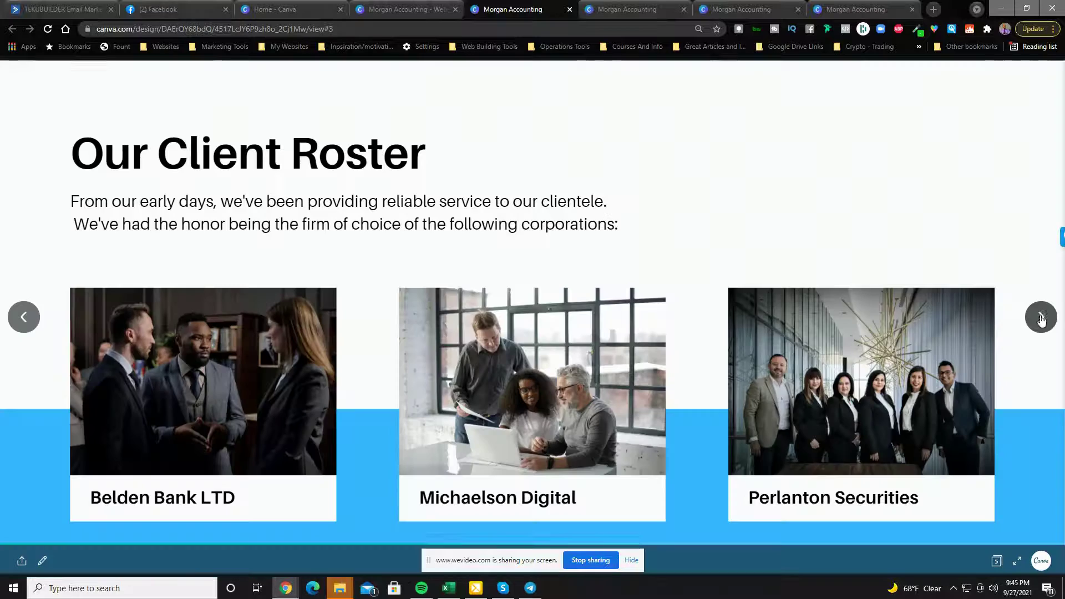
{"action": "left_click", "coordinate": [1039, 321]}
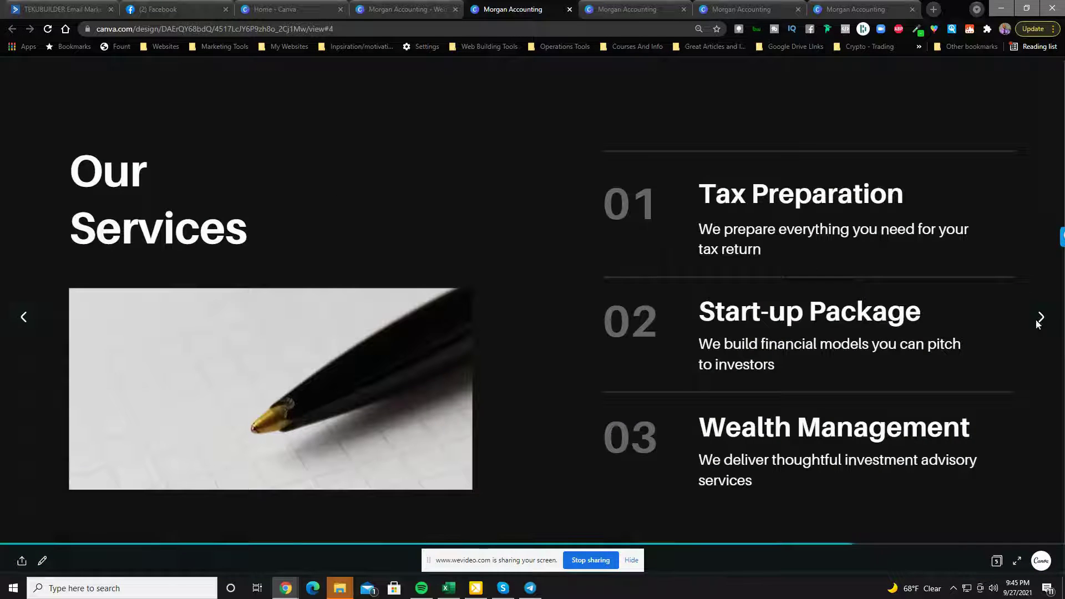
{"action": "left_click", "coordinate": [1039, 318]}
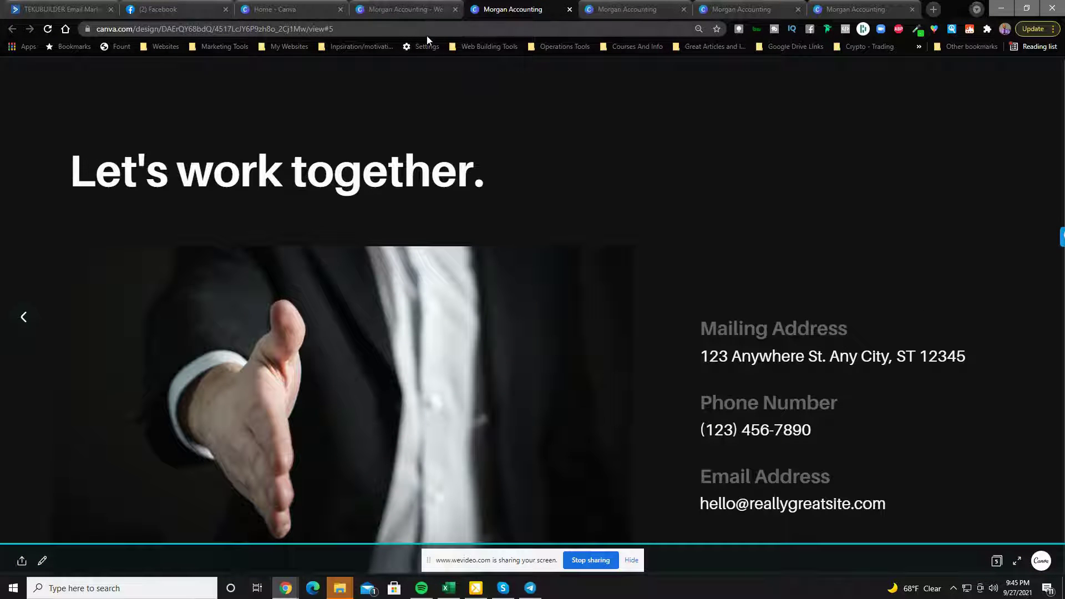
{"action": "left_click", "coordinate": [388, 10]}
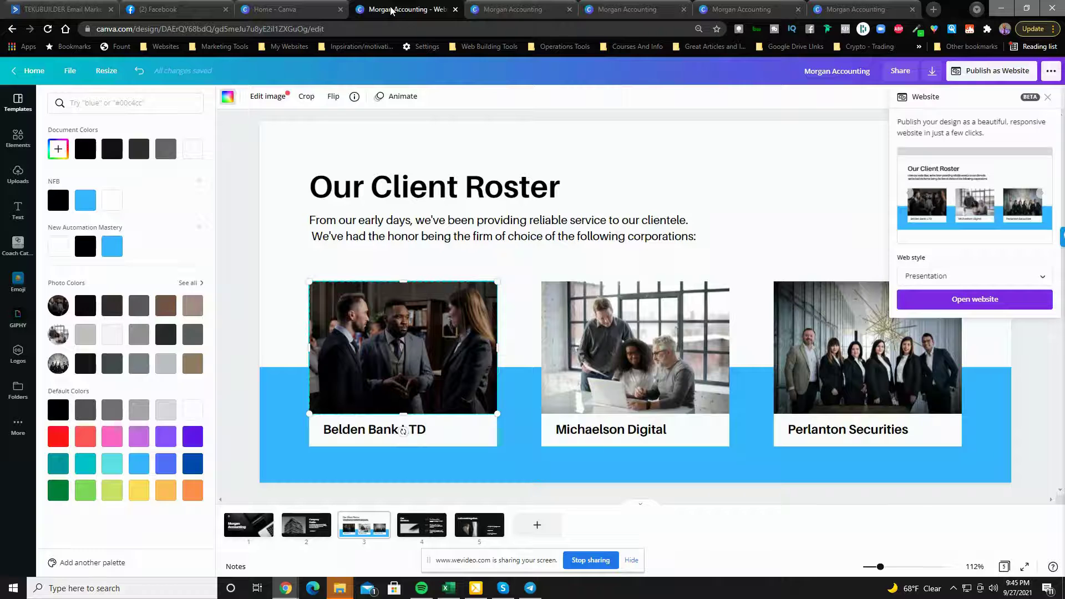
{"action": "left_click", "coordinate": [630, 561]}
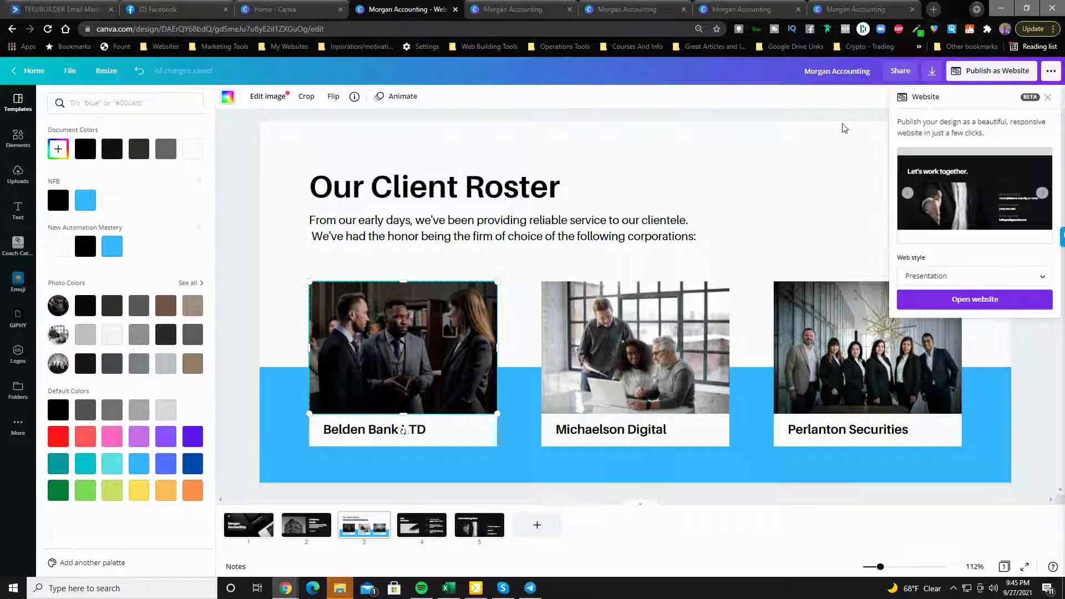
{"action": "left_click", "coordinate": [994, 74]}
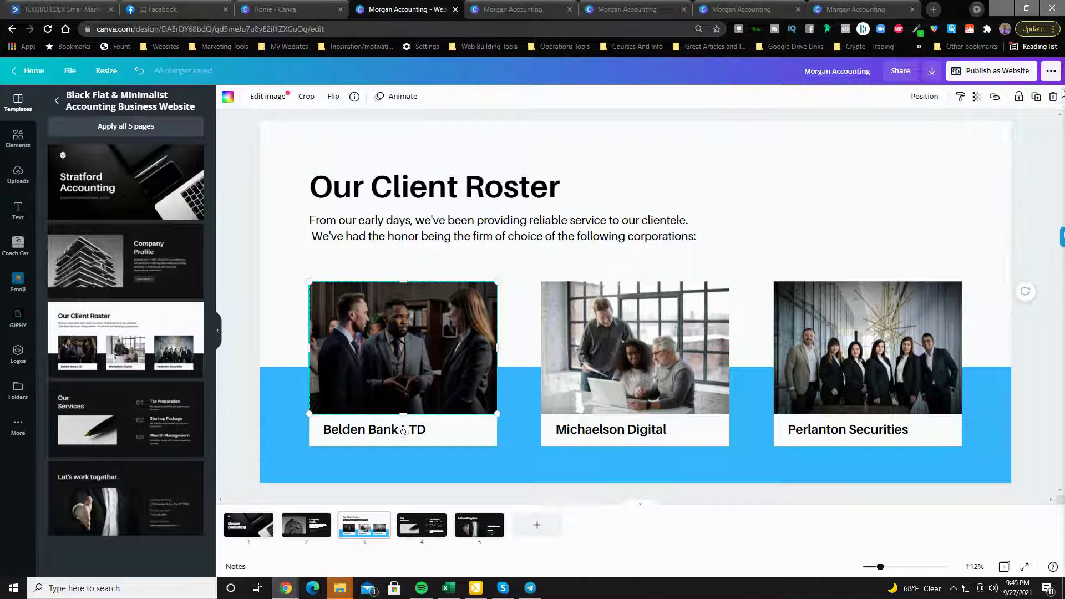
{"action": "left_click", "coordinate": [981, 76]}
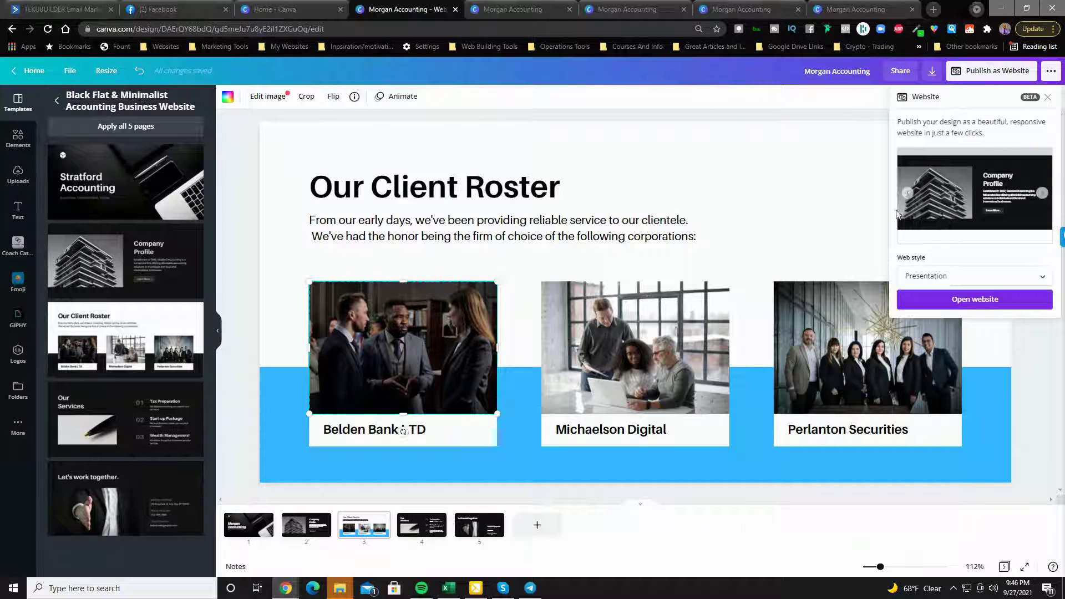
Step: Select the web address of the opened Presentation website and return to the design editor
{"action": "left_click", "coordinate": [516, 11]}
{"action": "left_click", "coordinate": [330, 30]}
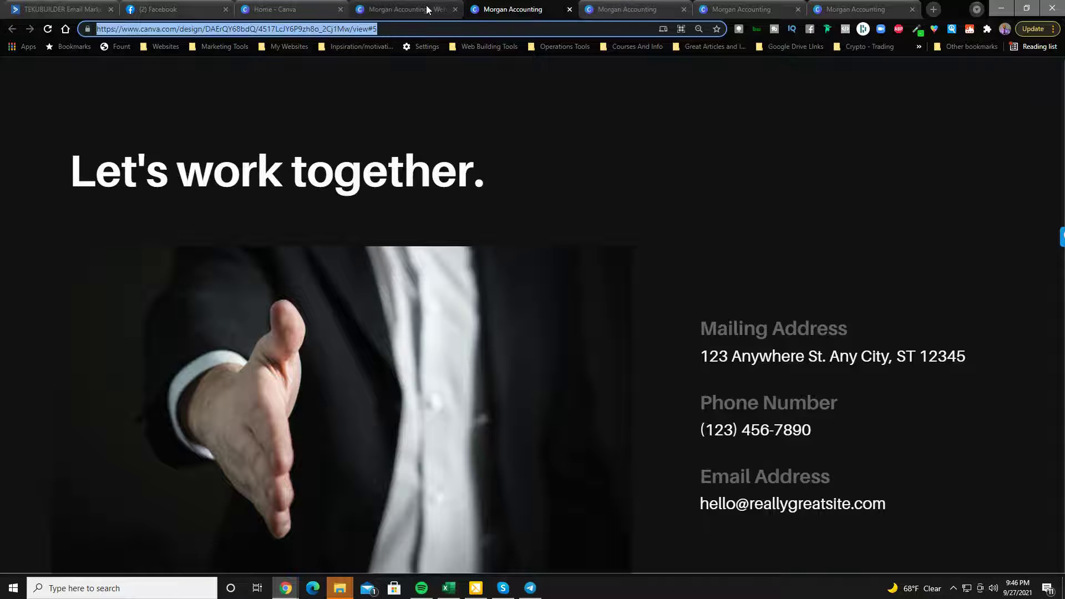
{"action": "left_click", "coordinate": [397, 9]}
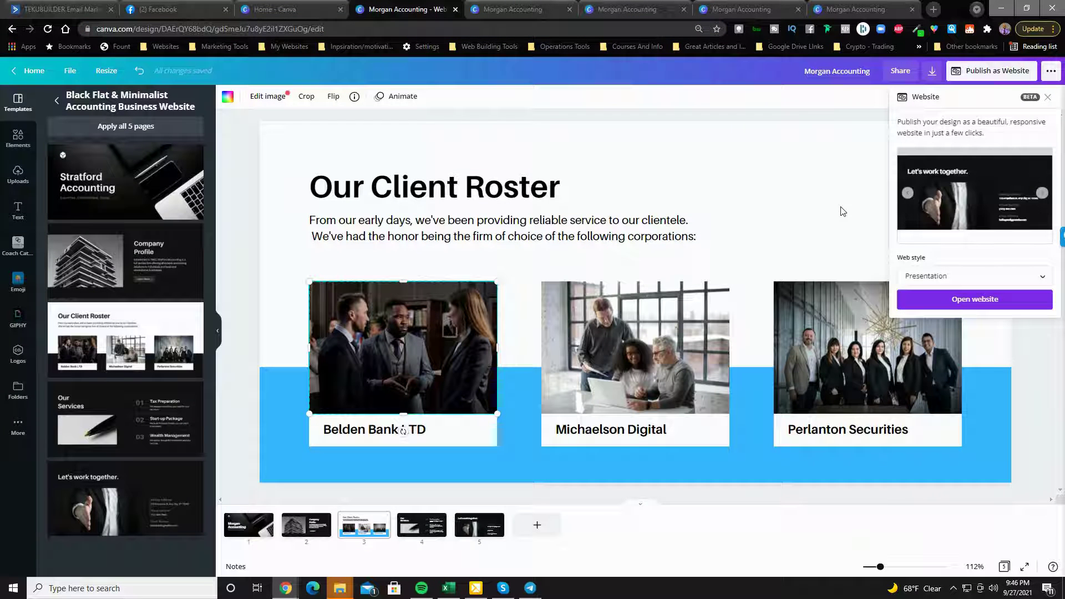